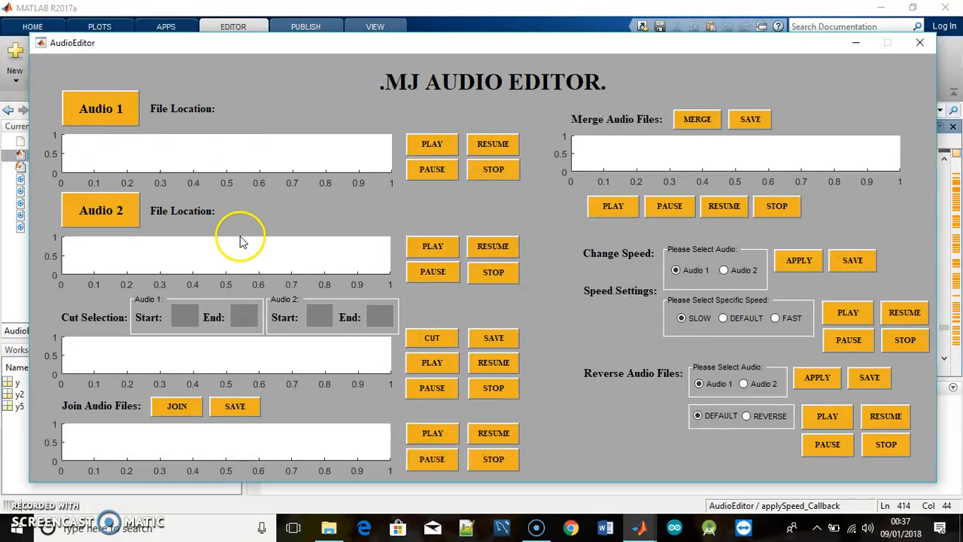
Load the road file from the MediaAs1 folder as Audio 1 and recordingVoice1 as Audio 2
click(112, 121)
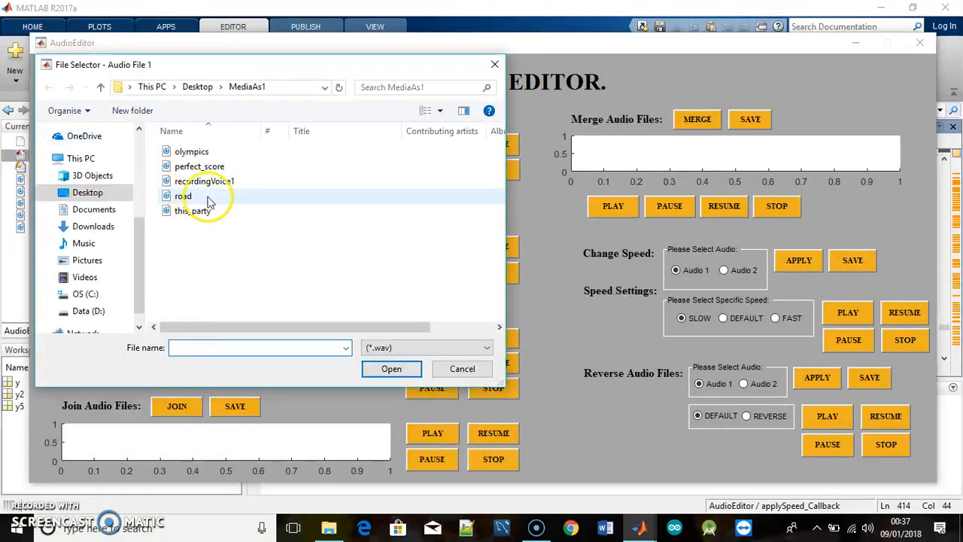
double_click(208, 196)
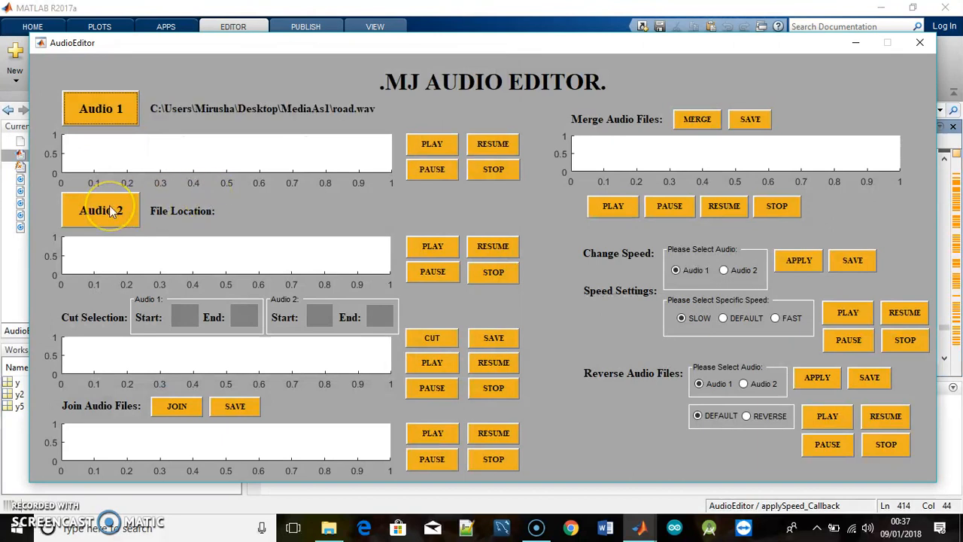
click(111, 211)
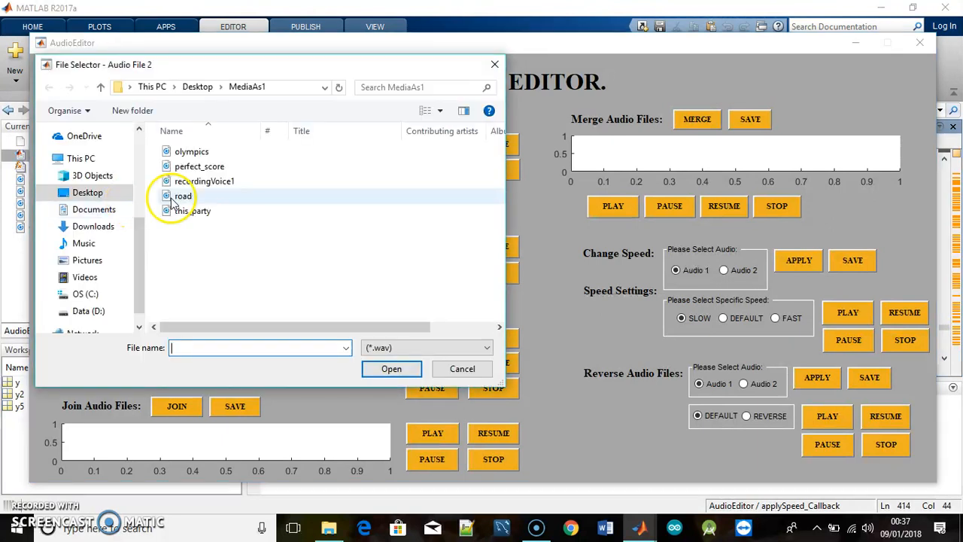
double_click(235, 184)
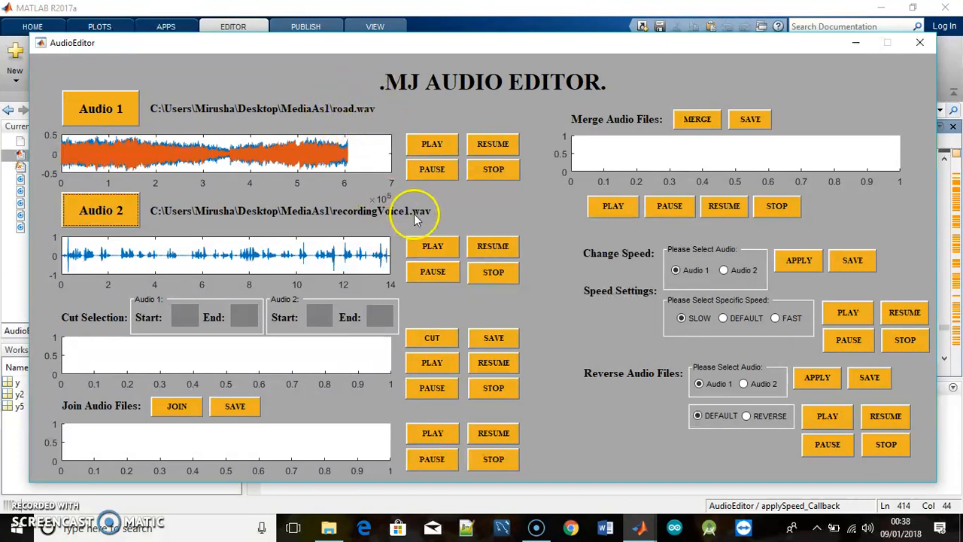
Test the playback of Audio 1 by playing, pausing, resuming and stopping it
click(490, 168)
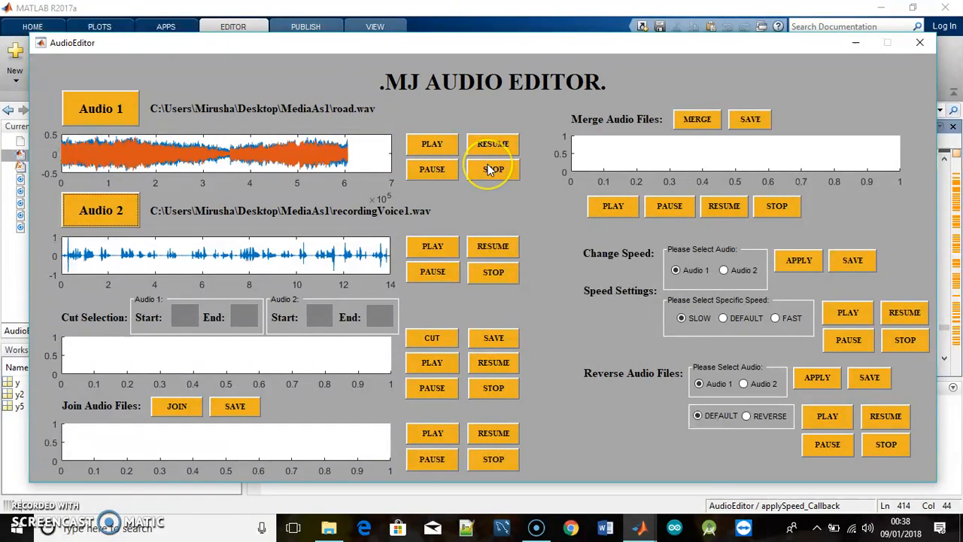
click(490, 169)
click(434, 147)
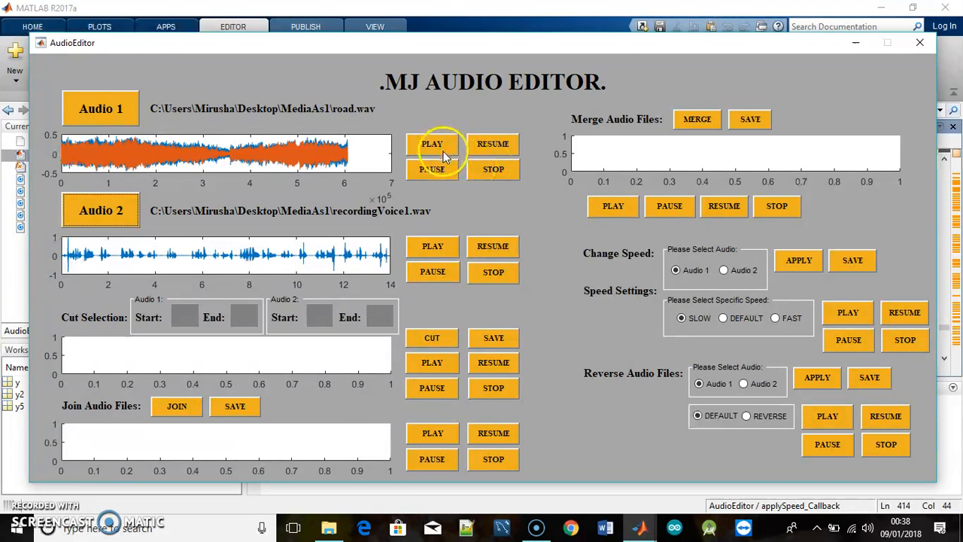
click(496, 146)
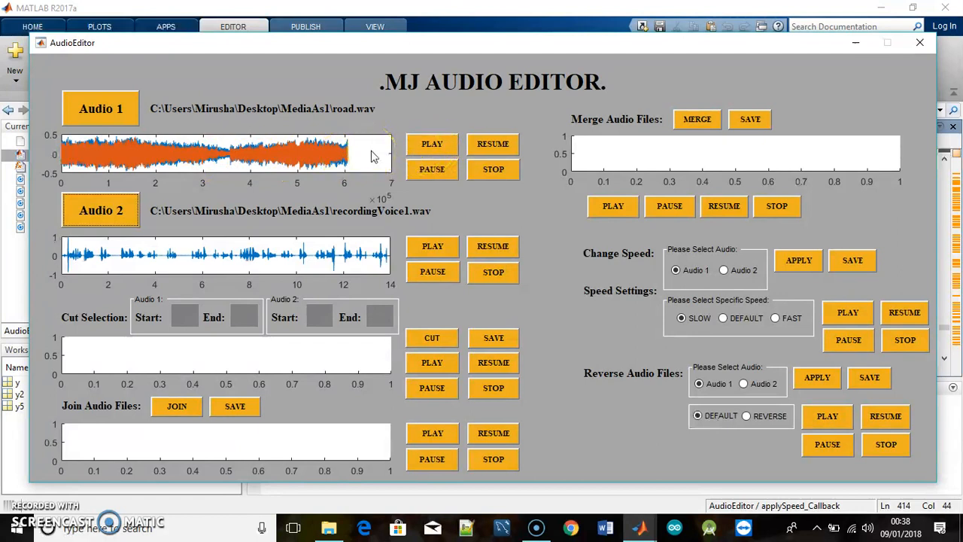
click(428, 148)
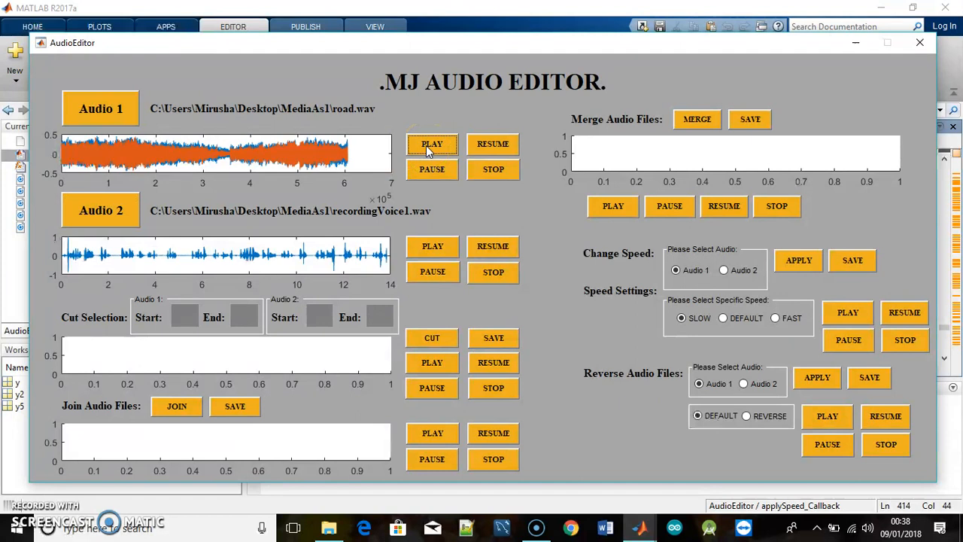
click(431, 169)
click(493, 147)
click(494, 170)
click(433, 145)
click(493, 145)
click(430, 169)
click(490, 171)
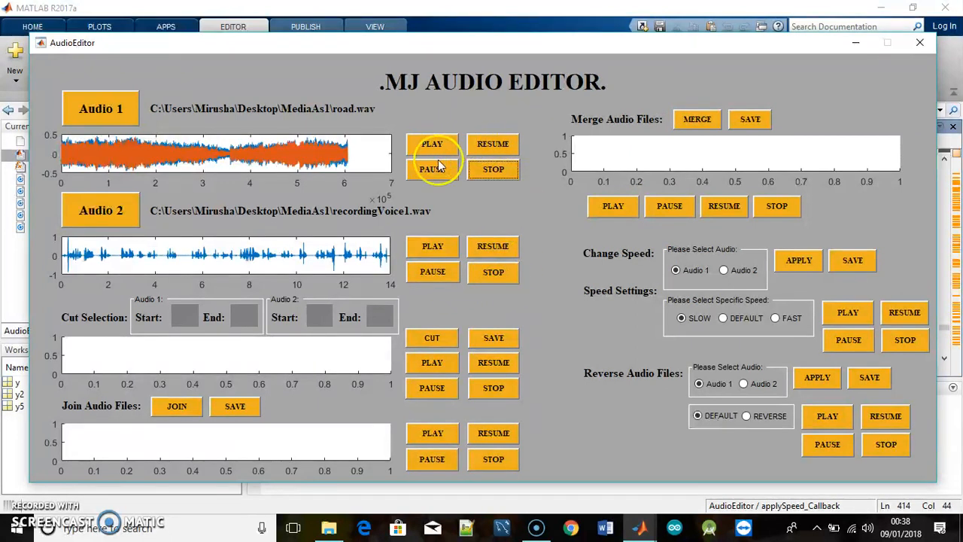
Test the playback of Audio 2 by playing, pausing, resuming and stopping it
click(435, 246)
click(442, 272)
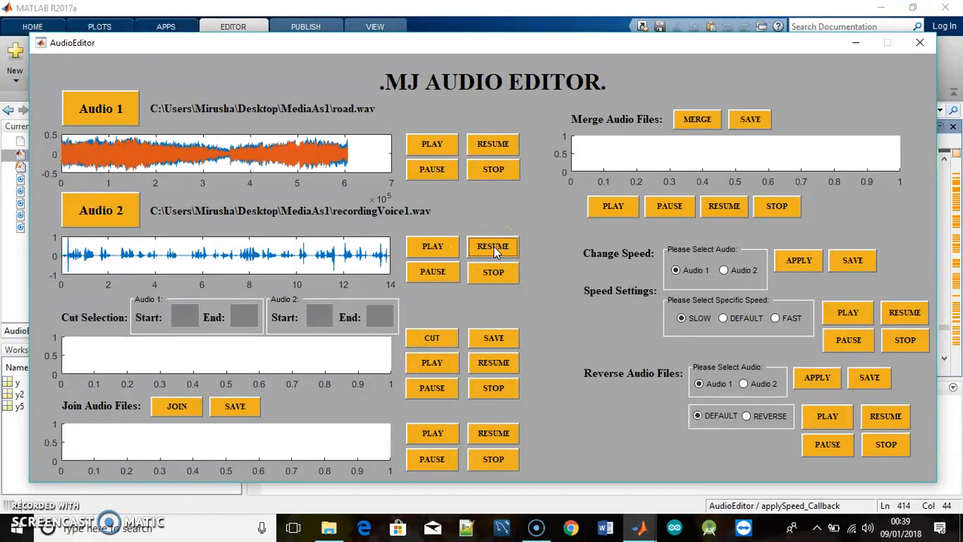
click(500, 272)
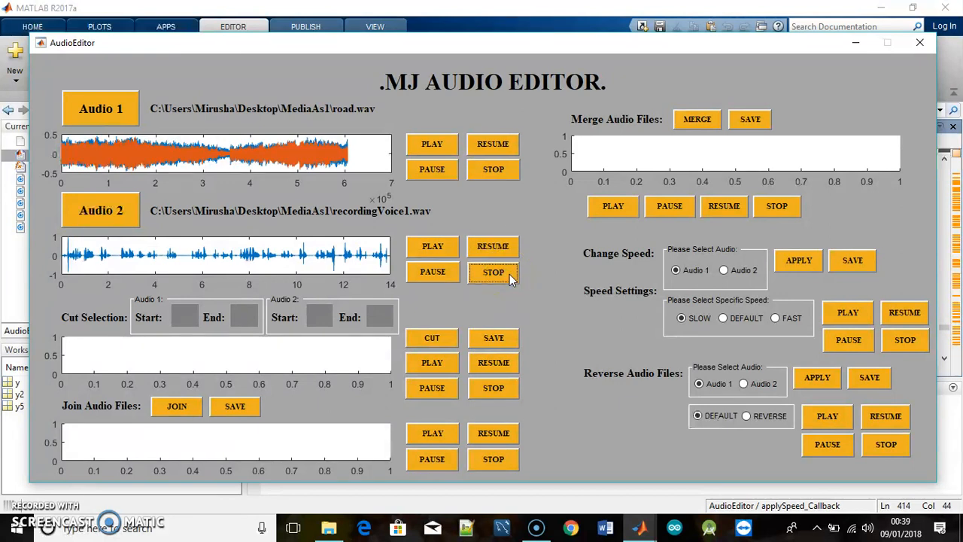
click(493, 276)
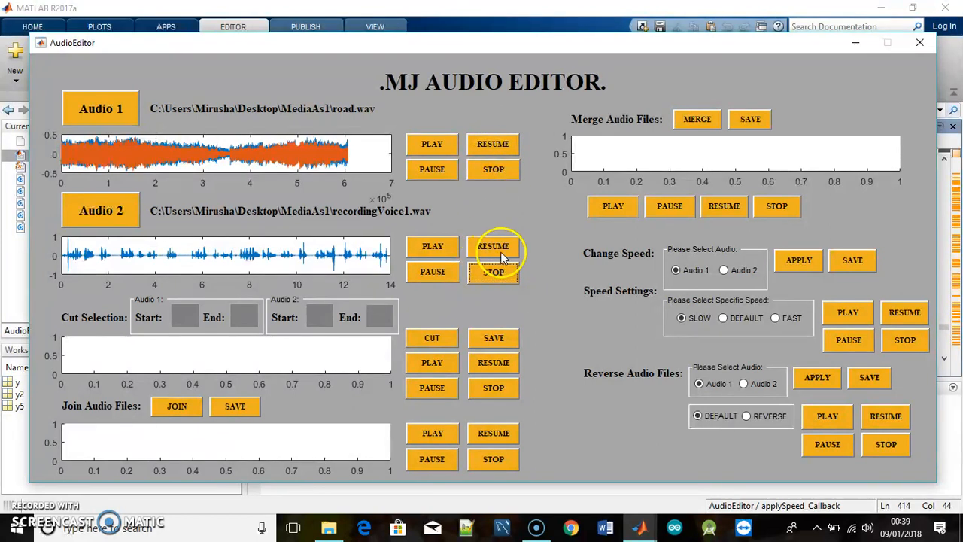
click(527, 34)
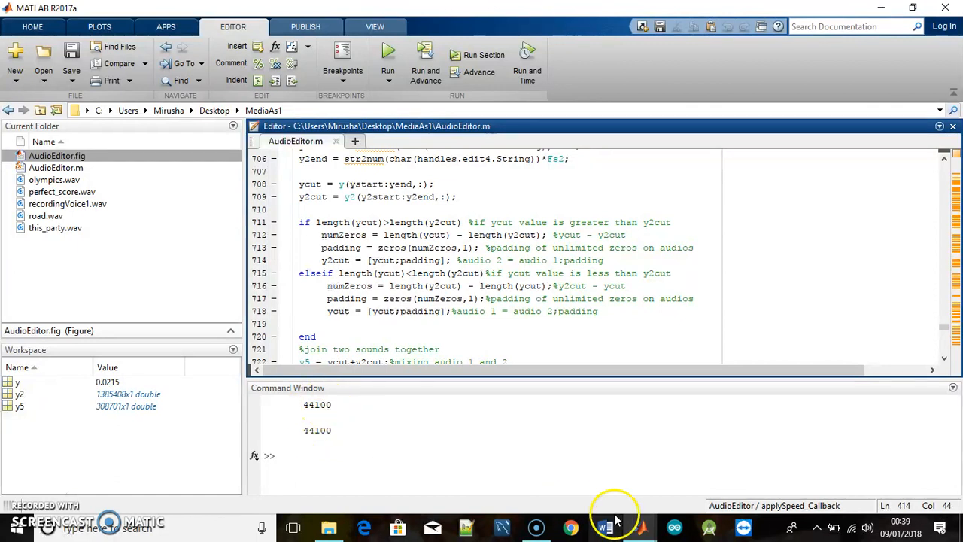
mouse_move(647, 514)
click(680, 482)
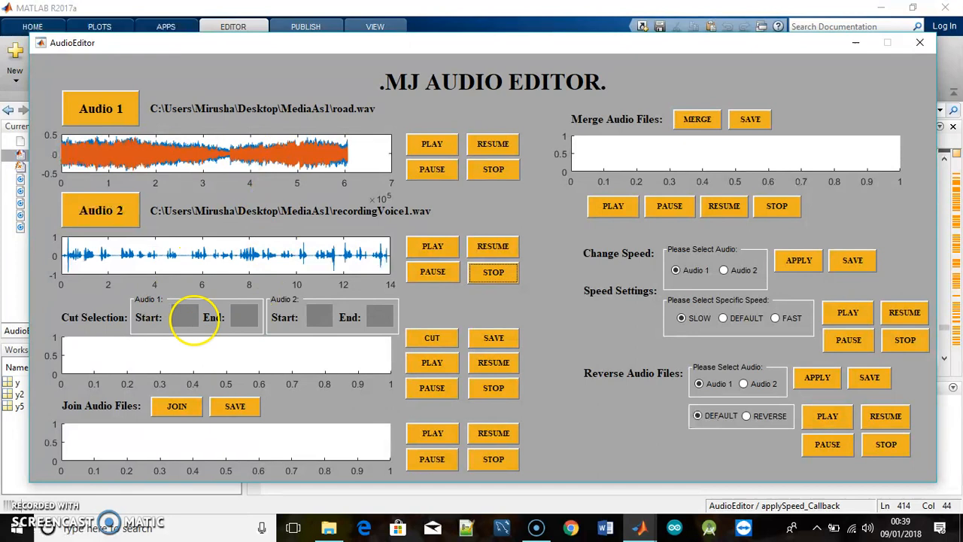
Cut Audio 1 from 2 to 6 and Audio 2 from 2 to 10 as one cut selection
click(184, 317)
text(2)
click(244, 317)
text(6)
click(318, 317)
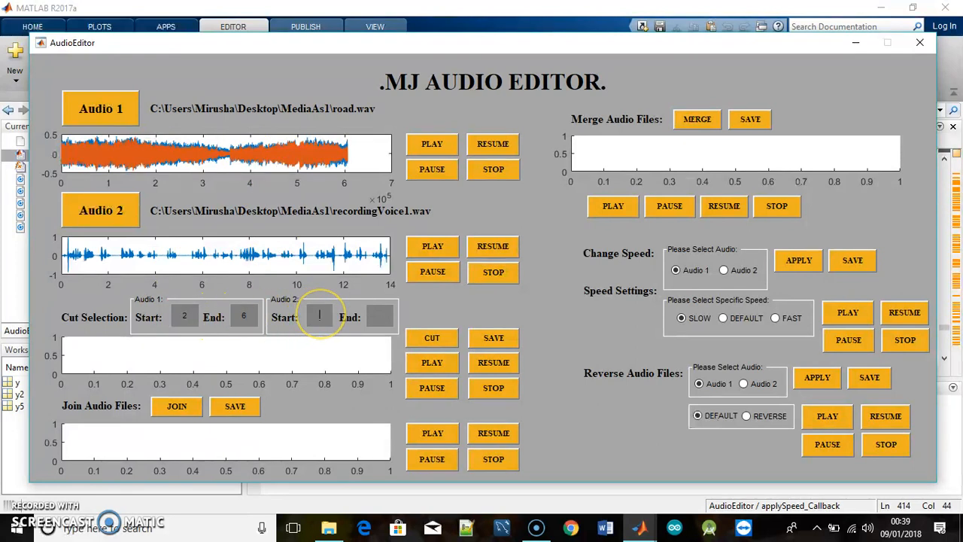
text(2)
click(380, 316)
text(10)
click(313, 367)
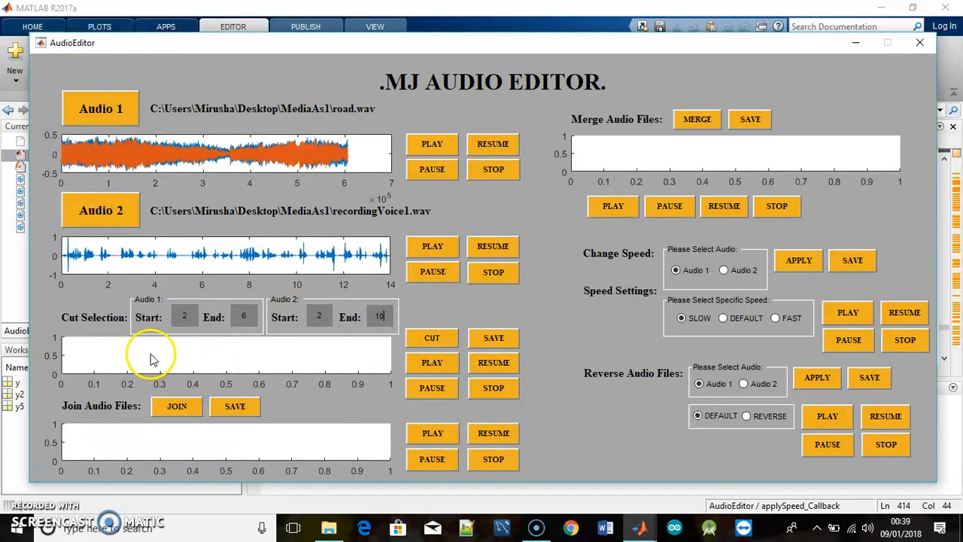
click(423, 345)
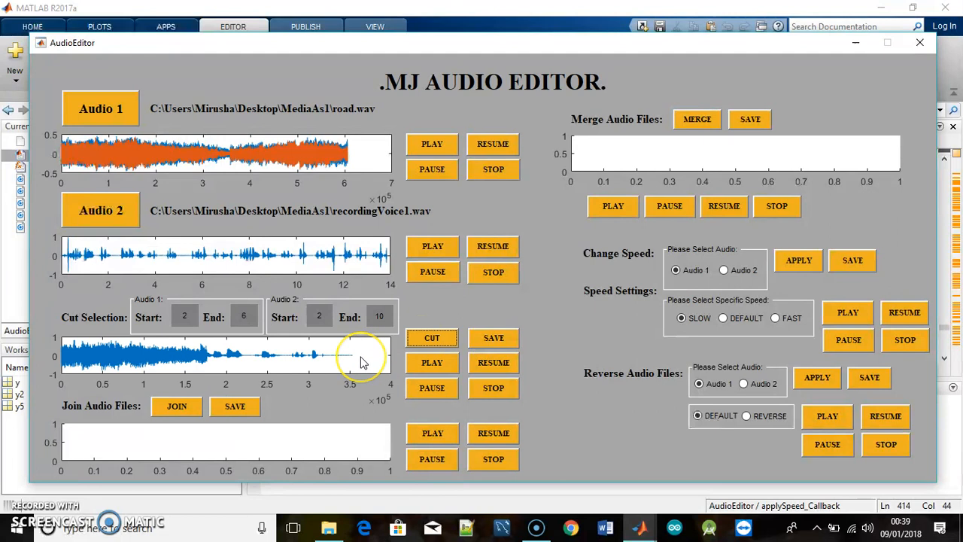
Preview the cut selection by playing, pausing, resuming and stopping it
click(431, 367)
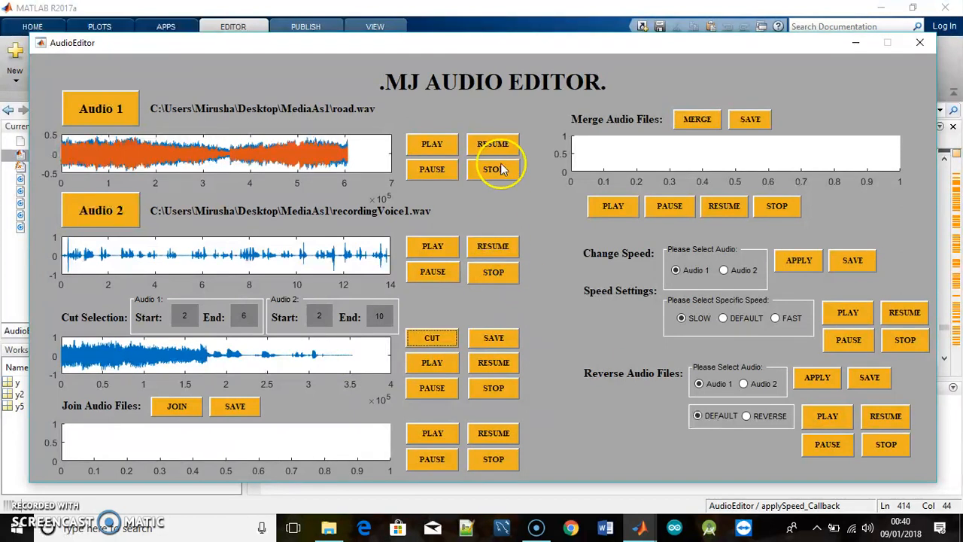
click(446, 365)
click(445, 387)
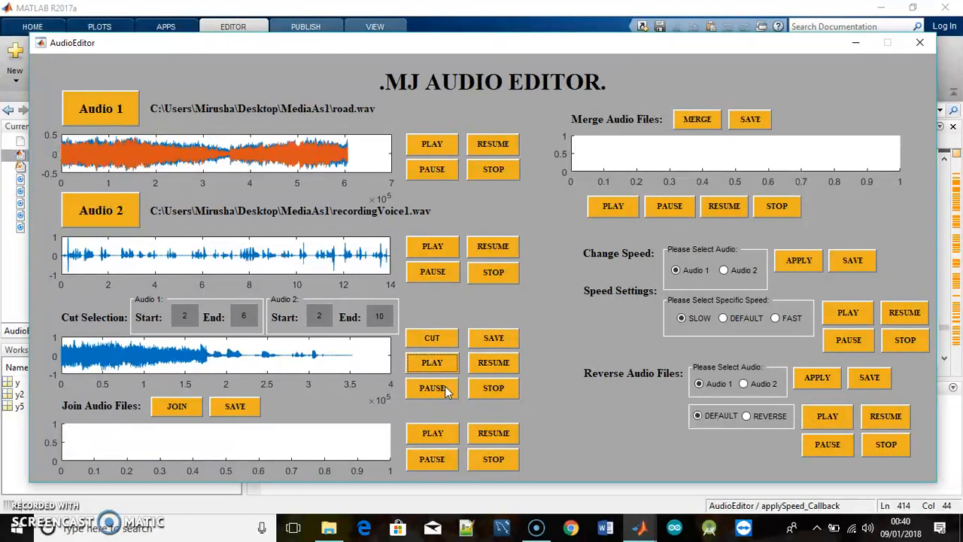
click(497, 364)
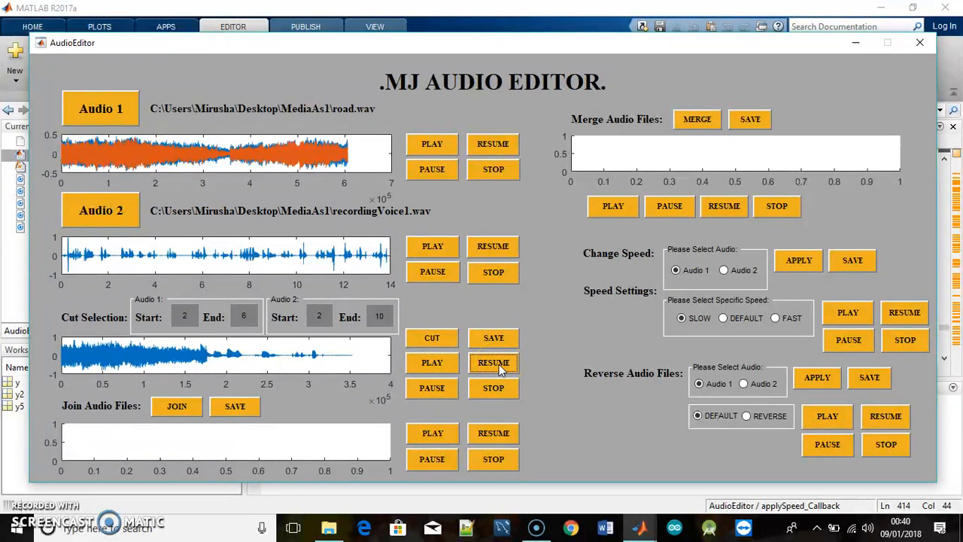
click(498, 387)
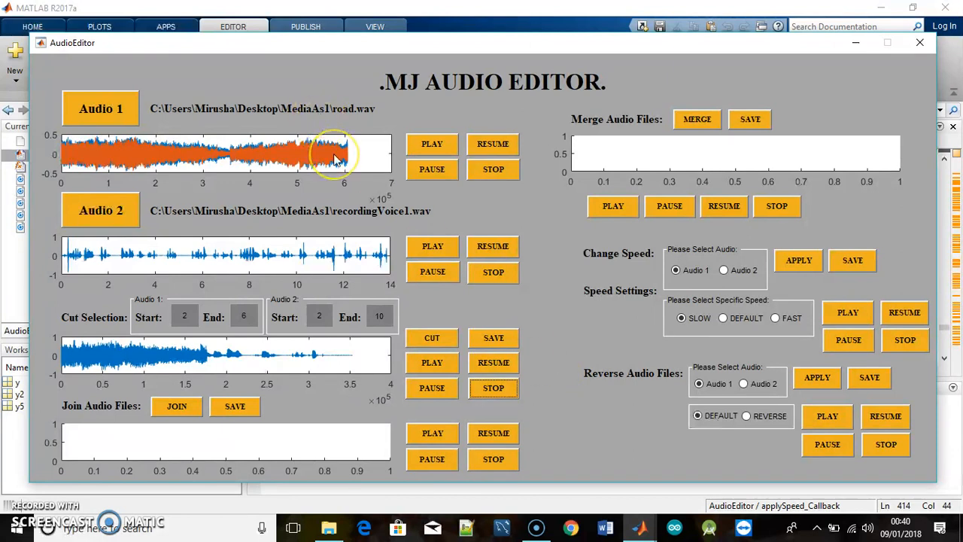
click(340, 250)
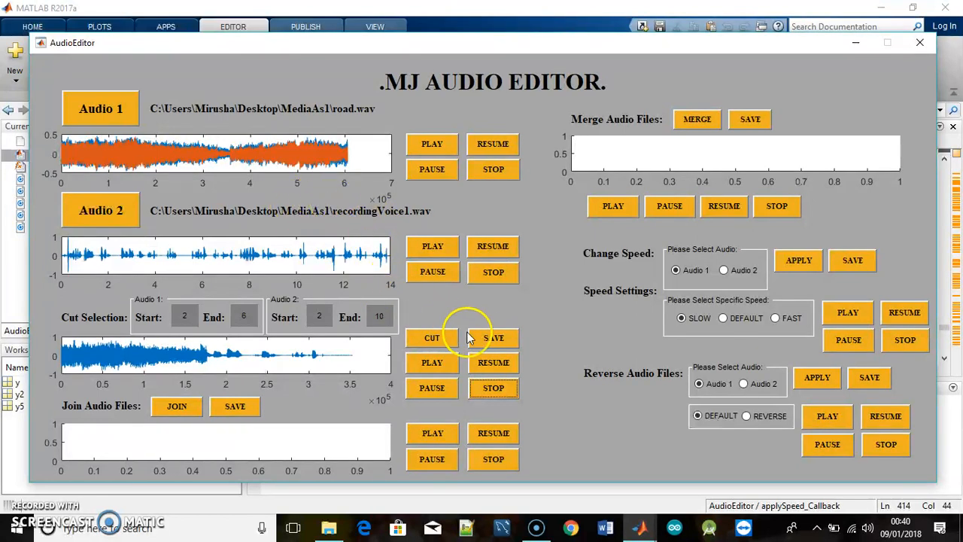
Save the cut selection as a WAV file named cutselected1 in the MediaAs1 folder
click(511, 344)
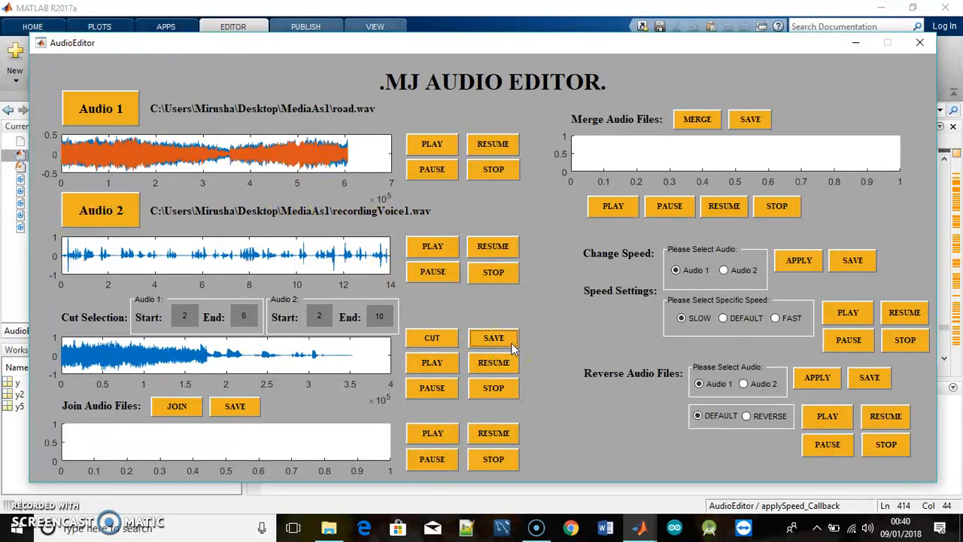
text(cutselec)
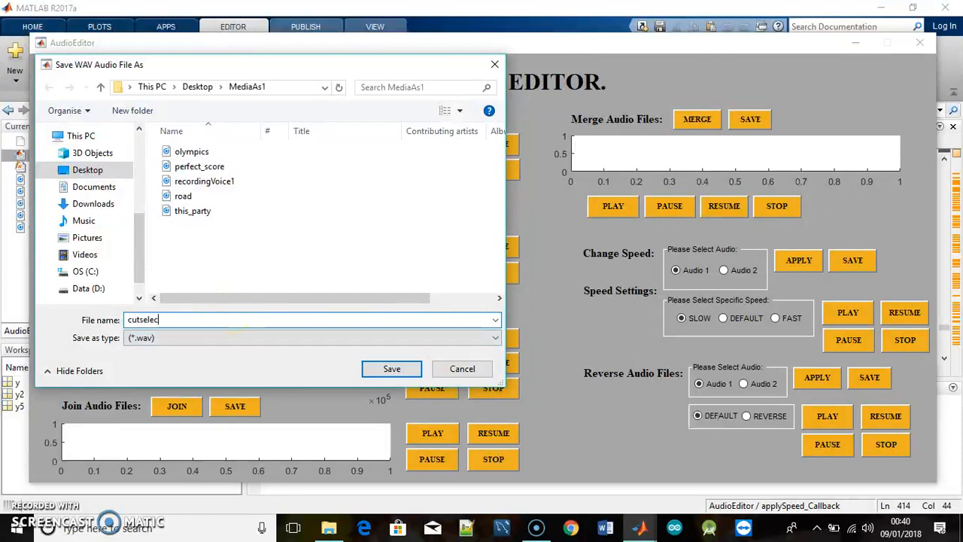
text(ted1)
key(Return)
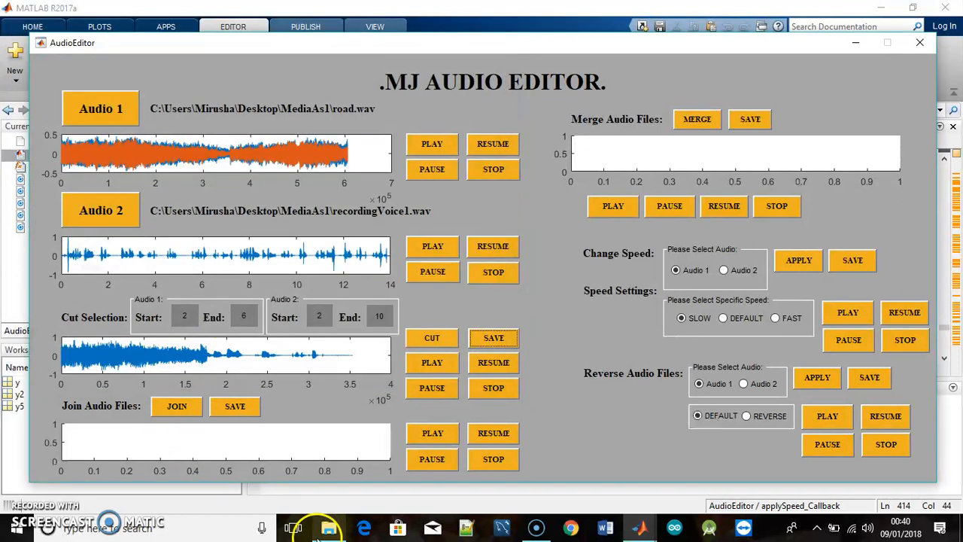
Check for the cutselected1 file in the MediaAs1 folder in File Explorer and return to the audio editor
click(323, 528)
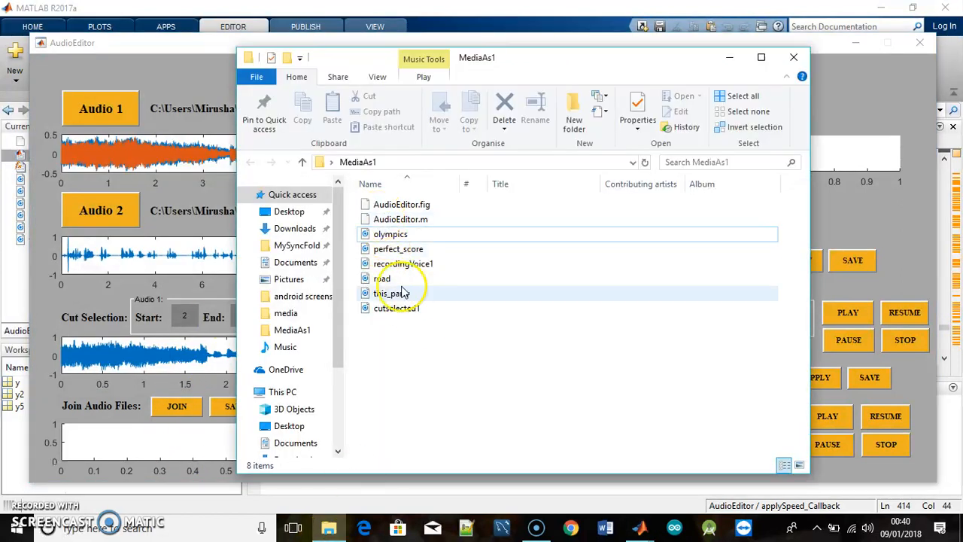
click(408, 307)
click(426, 239)
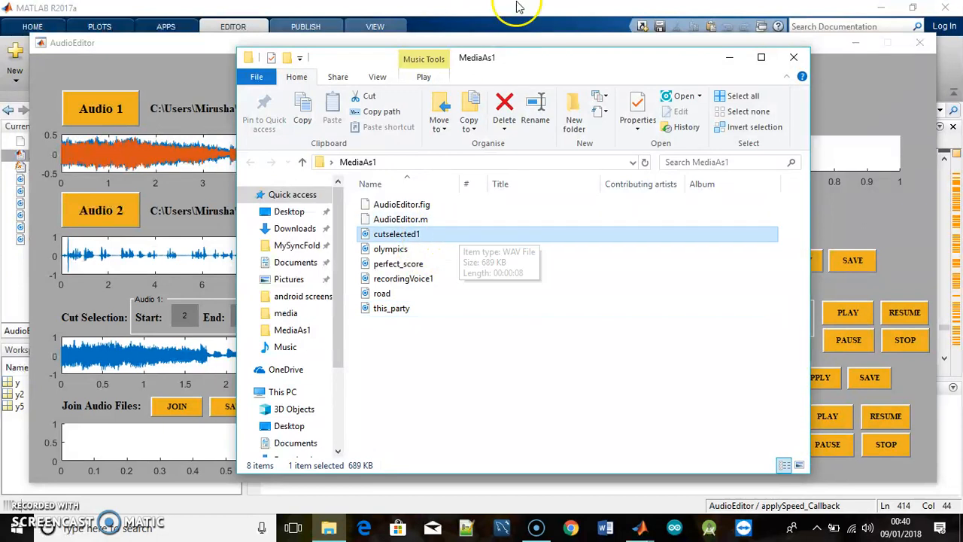
click(503, 45)
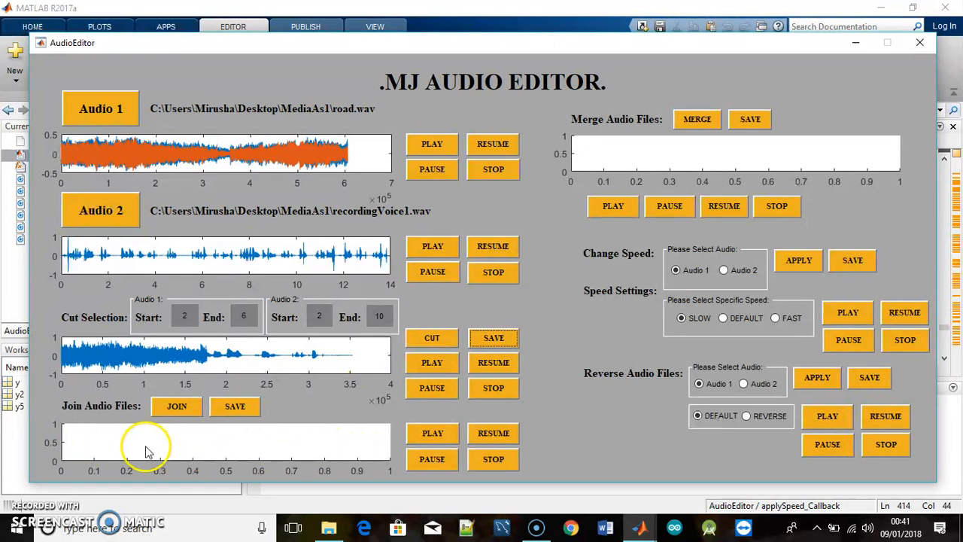
Join Audio 1 and Audio 2, and preview the joined audio by playing, pausing, resuming and stopping it
click(187, 413)
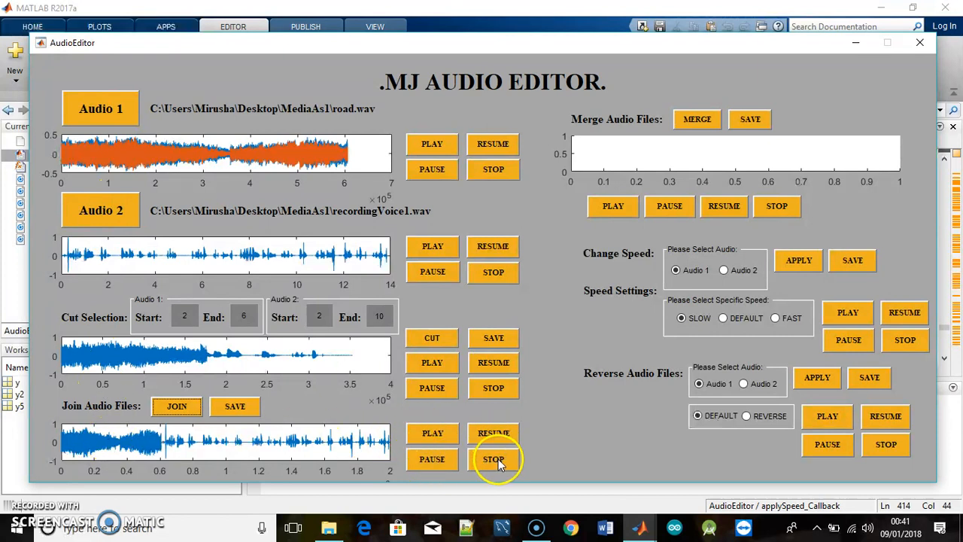
click(443, 435)
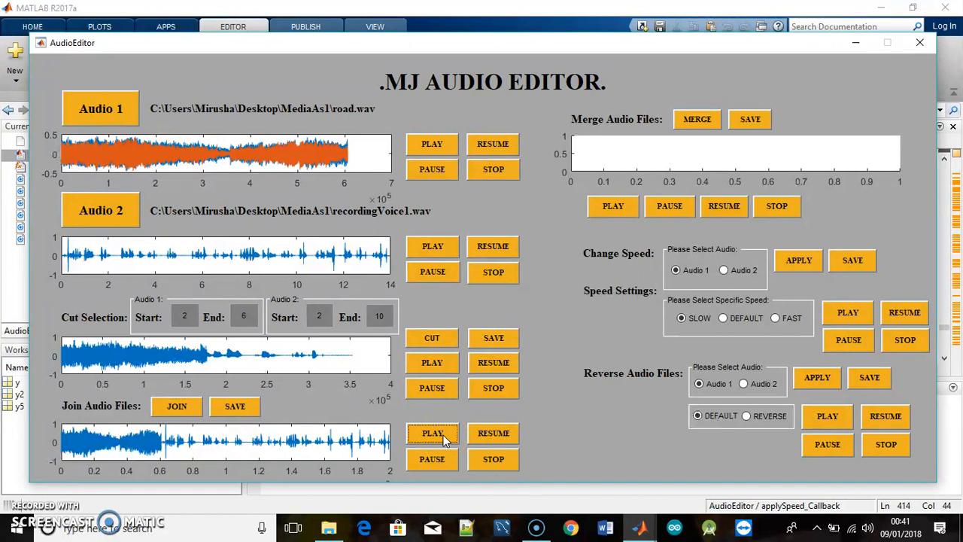
click(450, 460)
click(499, 436)
click(507, 459)
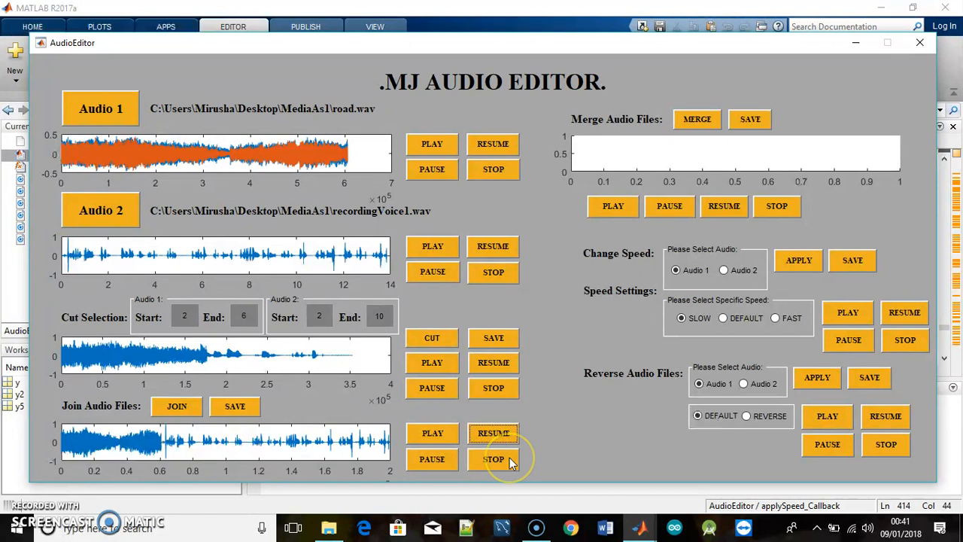
click(509, 461)
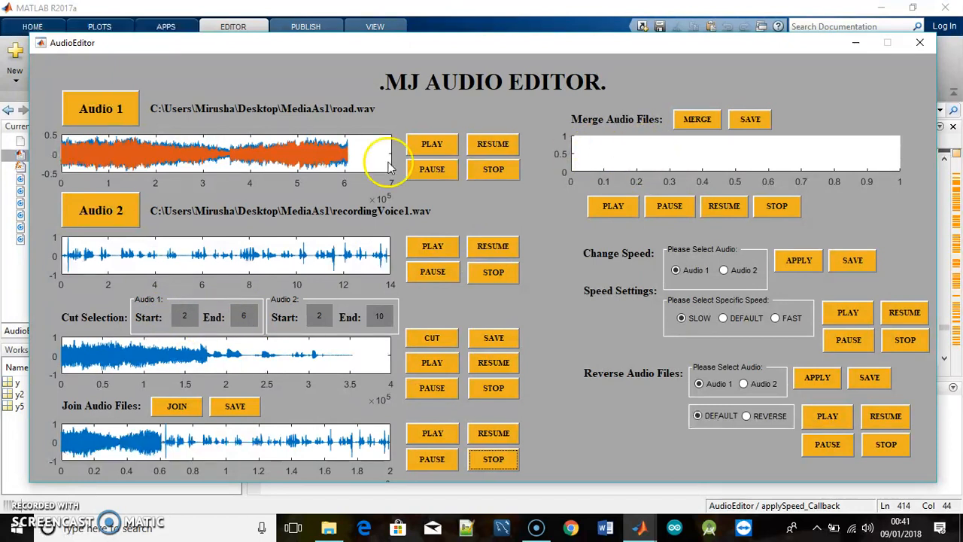
Merge Audio 1 and Audio 2, and preview the merged audio by playing, pausing, resuming and stopping it
click(709, 120)
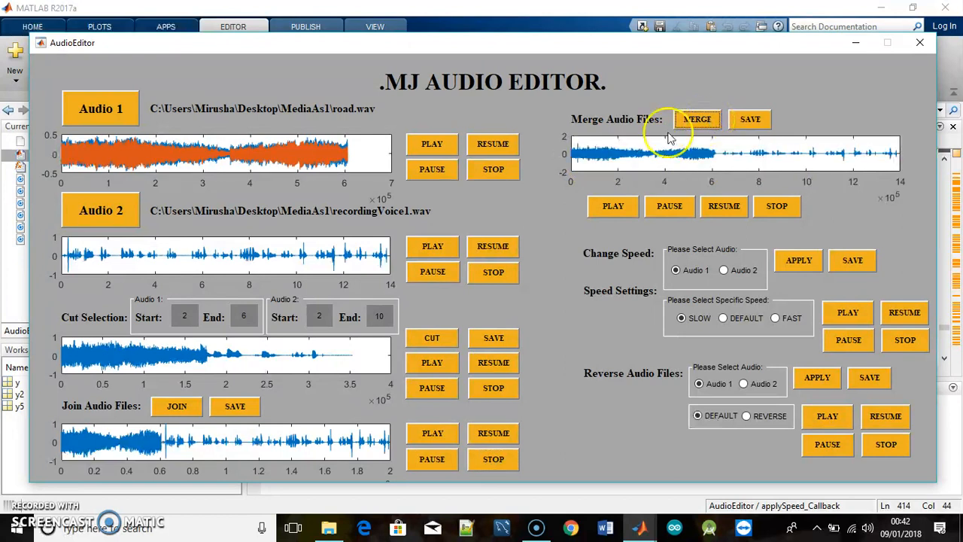
click(617, 213)
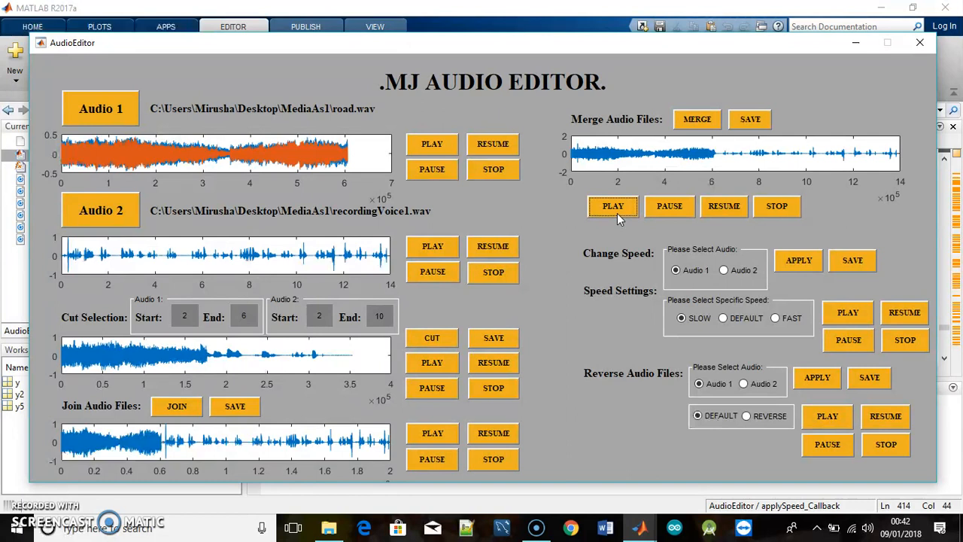
click(667, 210)
click(720, 207)
click(780, 209)
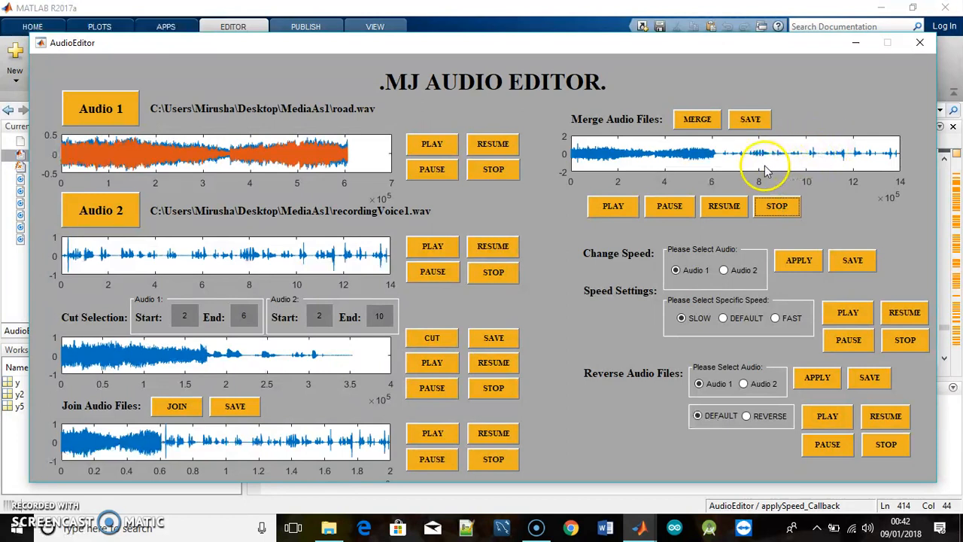
Save the merged audio as a WAV file named merge, check for it in the MediaAs1 folder, and return to the audio editor
click(751, 129)
text(merge)
key(Return)
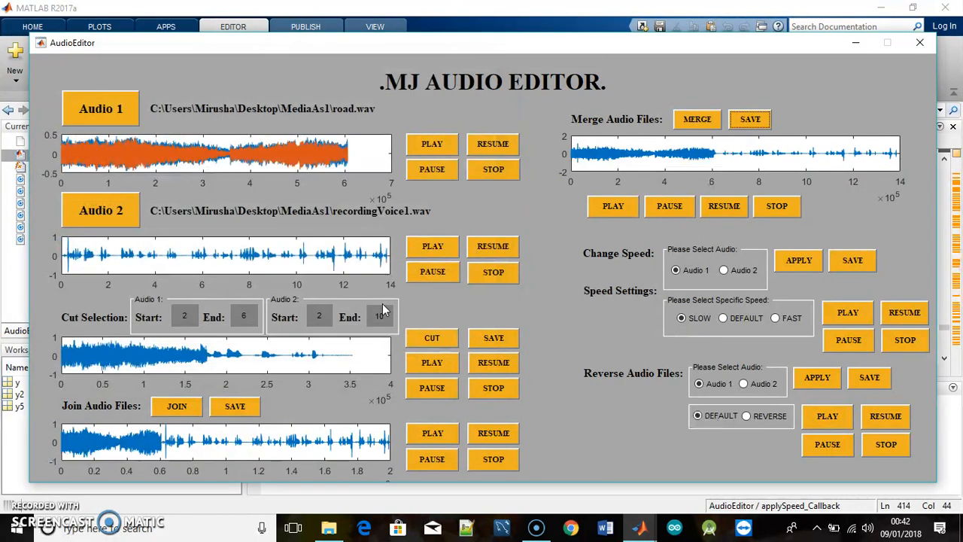
click(329, 527)
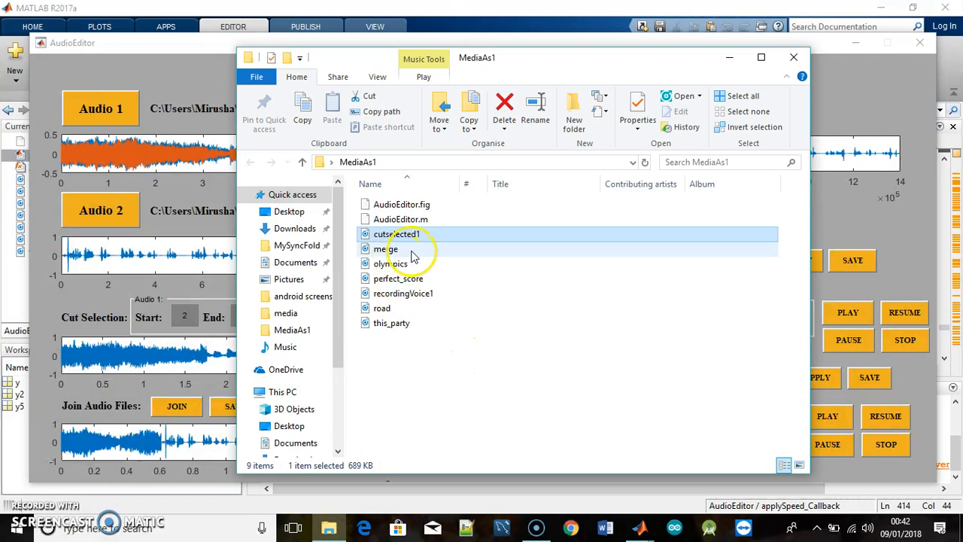
click(850, 113)
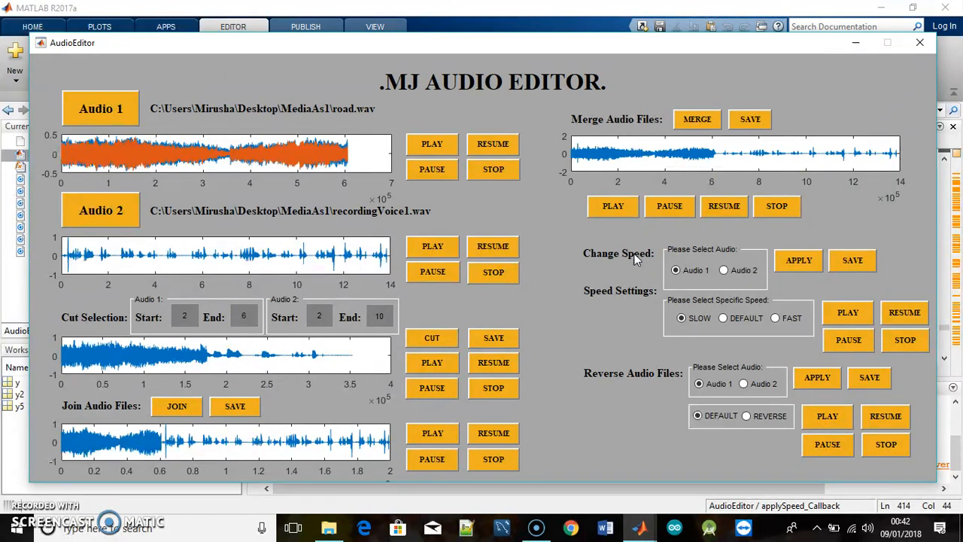
Apply the SLOW speed to Audio 1 and preview it by playing, pausing, resuming and stopping it
click(688, 269)
click(686, 316)
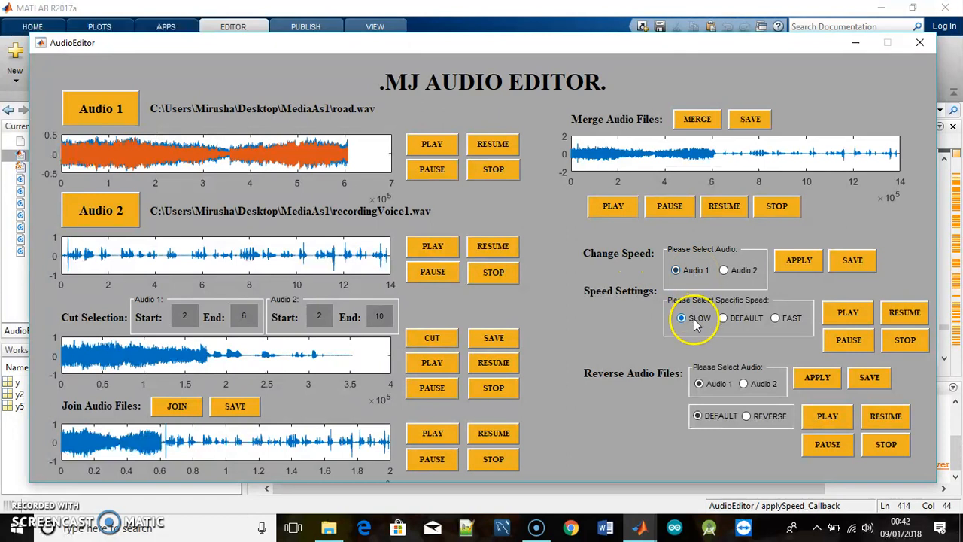
click(804, 279)
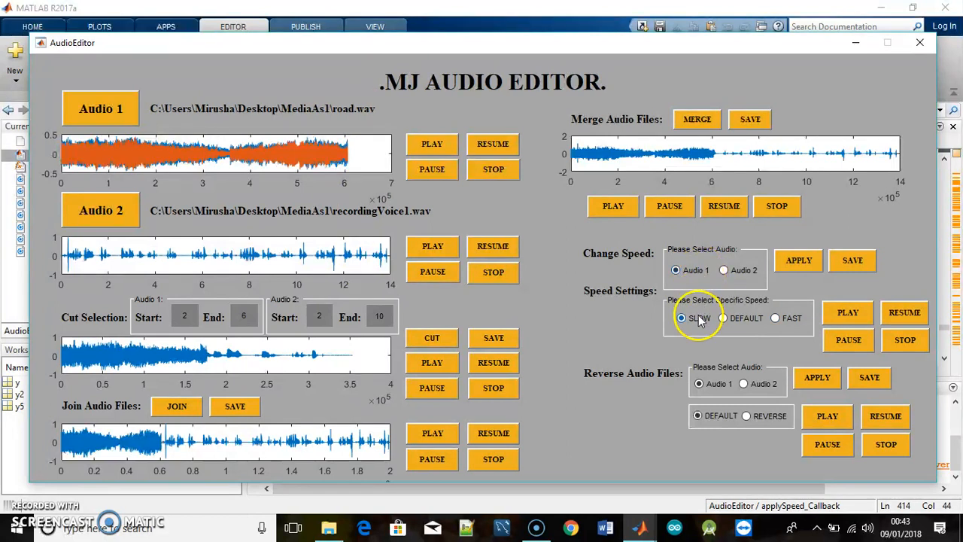
click(797, 261)
click(844, 322)
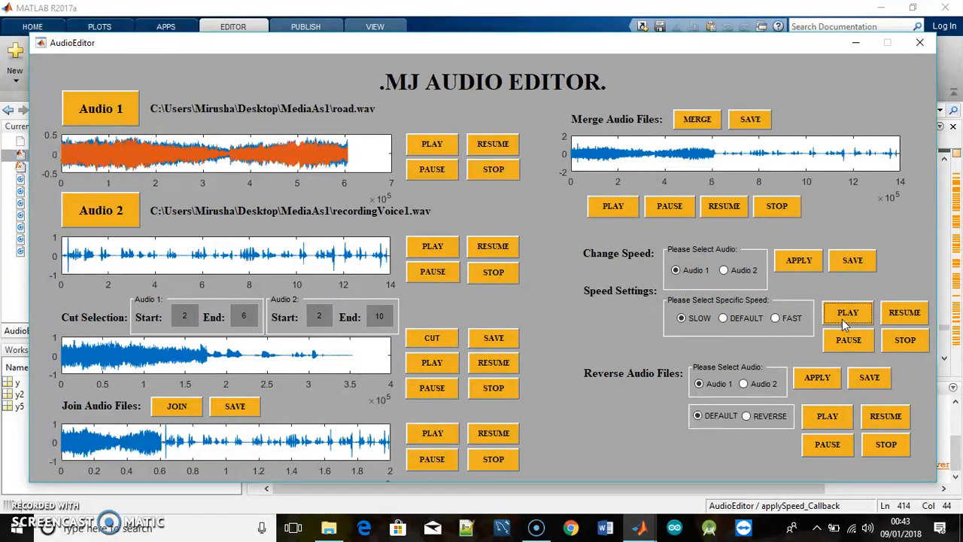
click(849, 340)
click(902, 316)
click(908, 346)
Apply the DEFAULT speed to Audio 1 and preview it by playing, pausing, resuming and stopping it
click(726, 280)
click(697, 275)
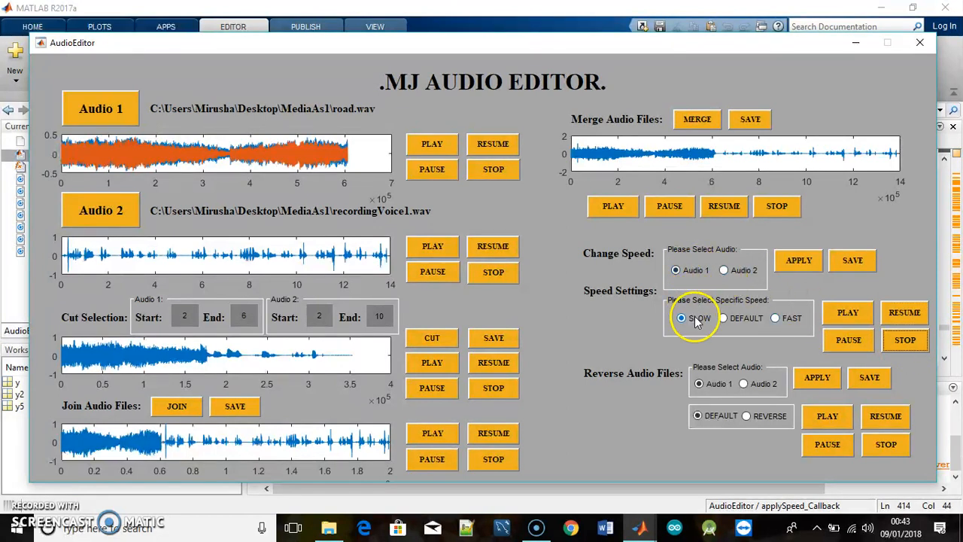
click(743, 325)
click(800, 263)
click(848, 316)
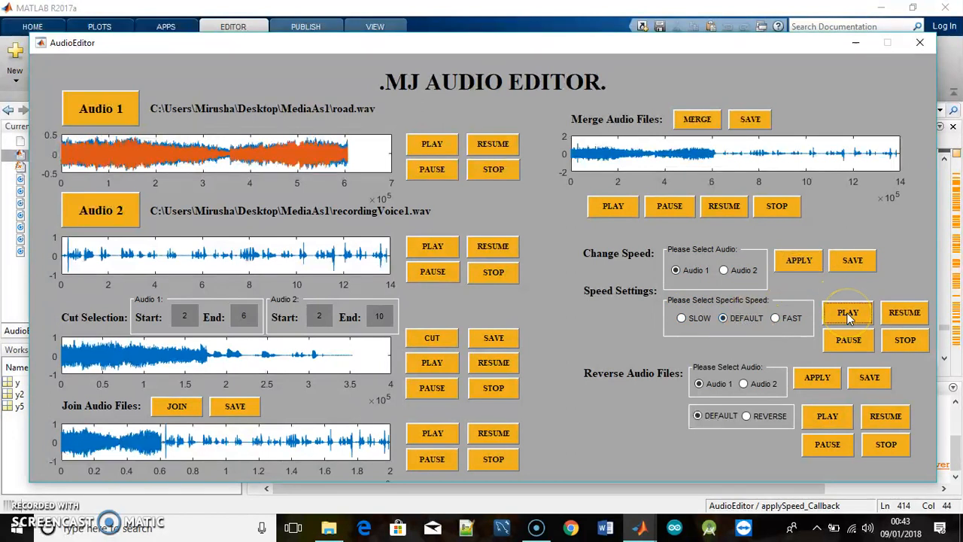
click(853, 331)
click(860, 340)
click(899, 315)
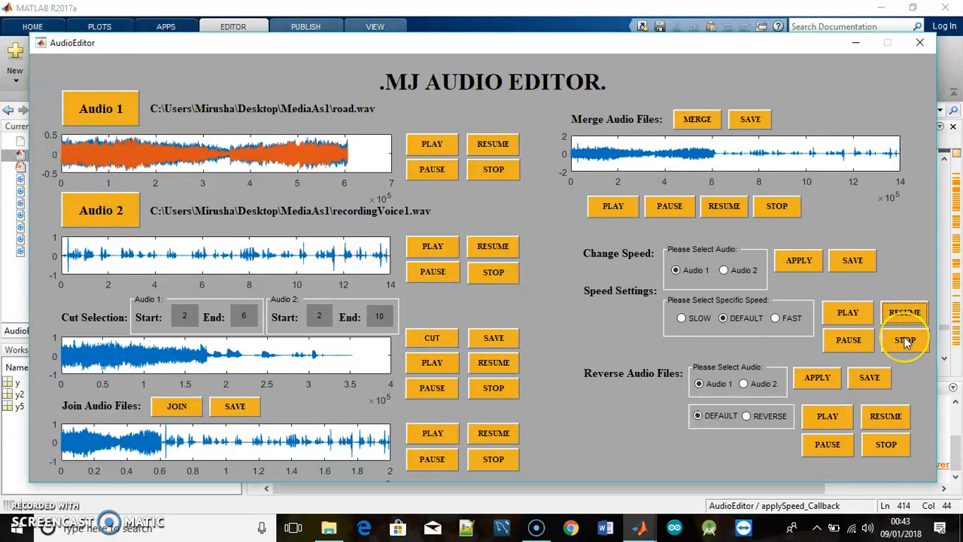
click(907, 341)
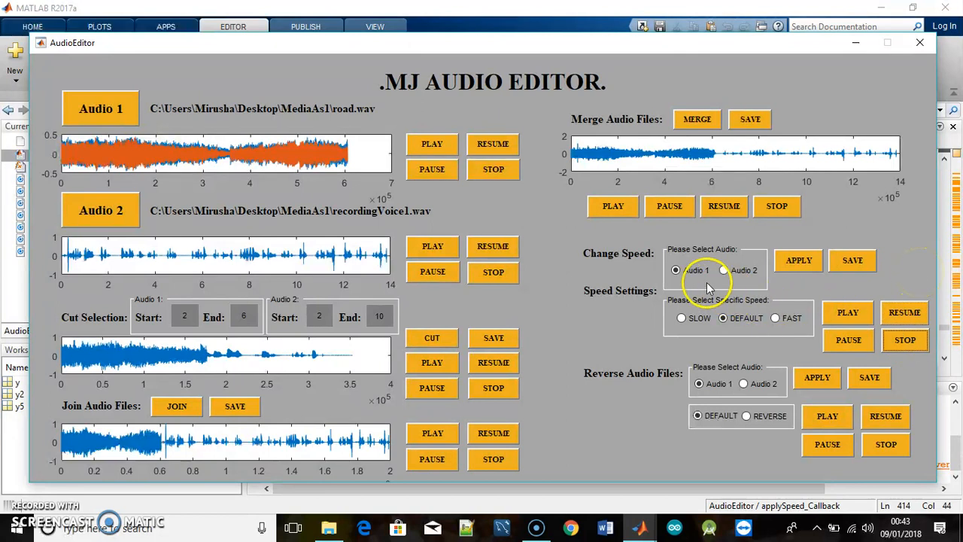
Apply the FAST speed to Audio 1 and preview it by playing, resuming and stopping it
click(795, 318)
click(804, 261)
click(844, 314)
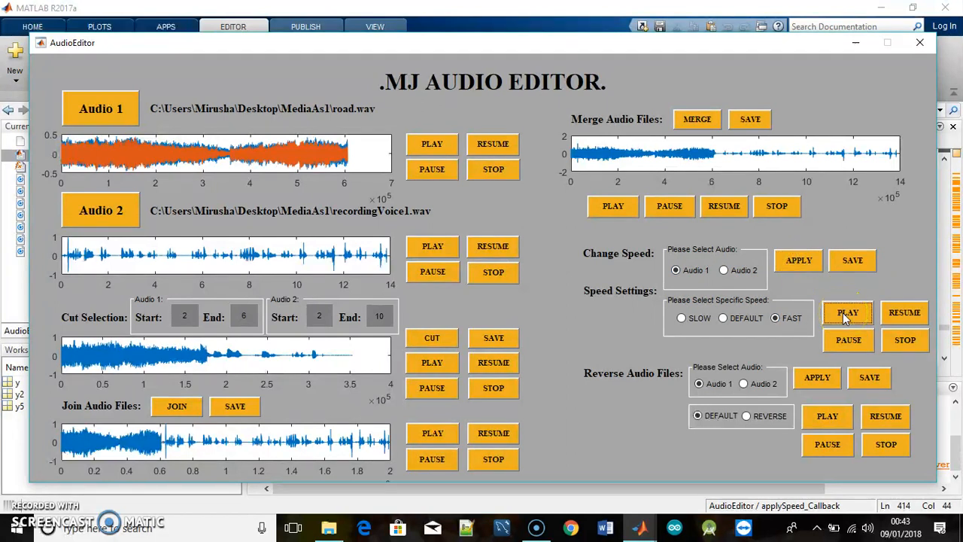
click(845, 316)
click(905, 313)
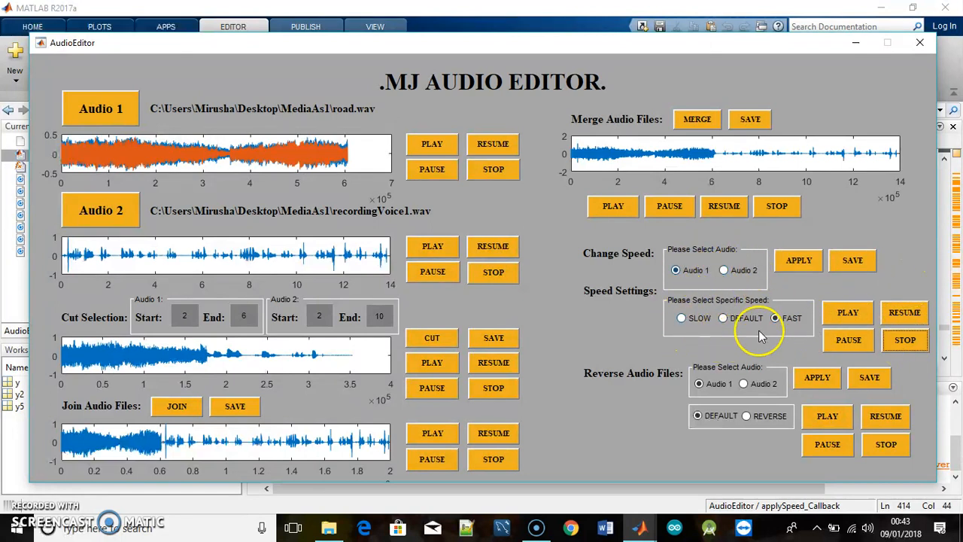
Save the sped-up Audio 1 as audio1fast, check for the file in the MediaAs1 folder, and return to the audio editor
click(868, 264)
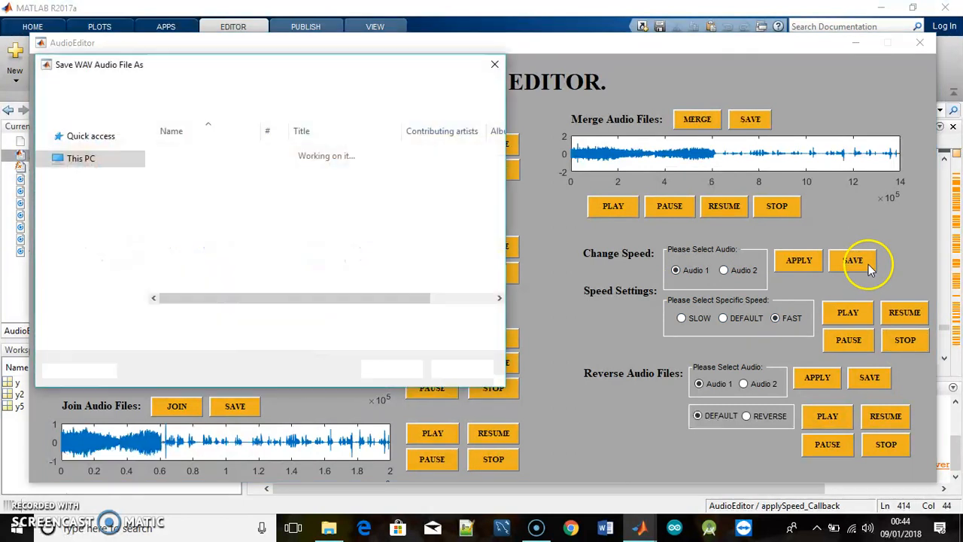
text(audio1)
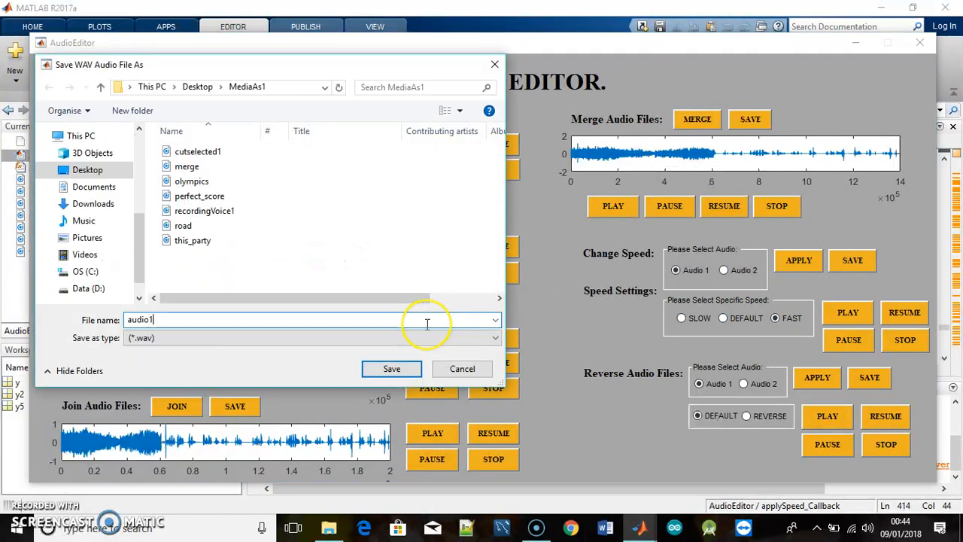
text(fast)
click(390, 368)
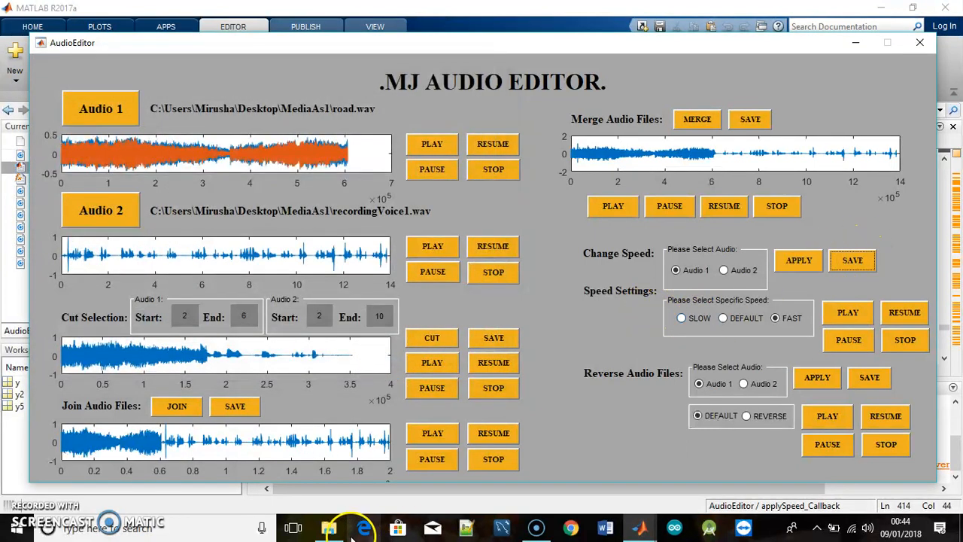
click(328, 527)
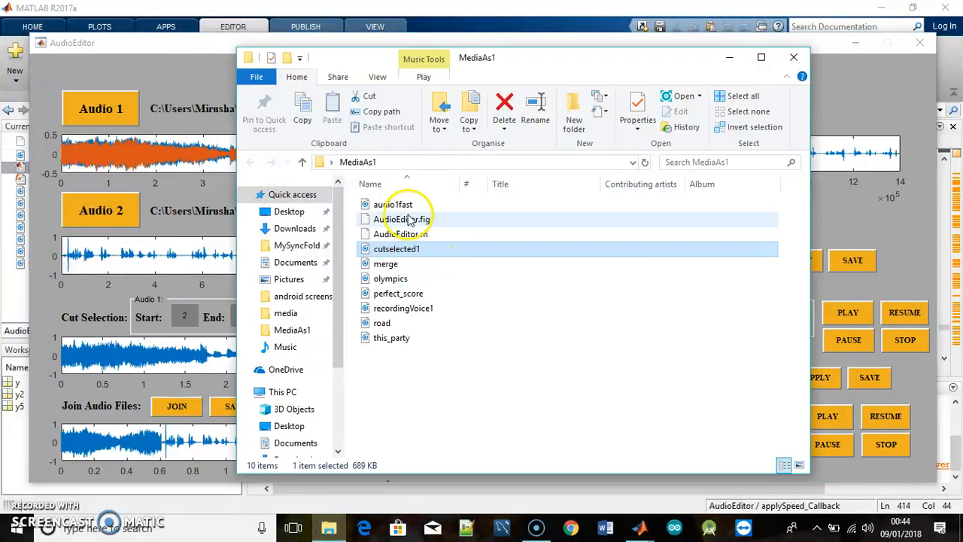
click(526, 39)
Apply the FAST speed to Audio 2 and preview it by playing, pausing, resuming and stopping it
click(744, 270)
click(807, 263)
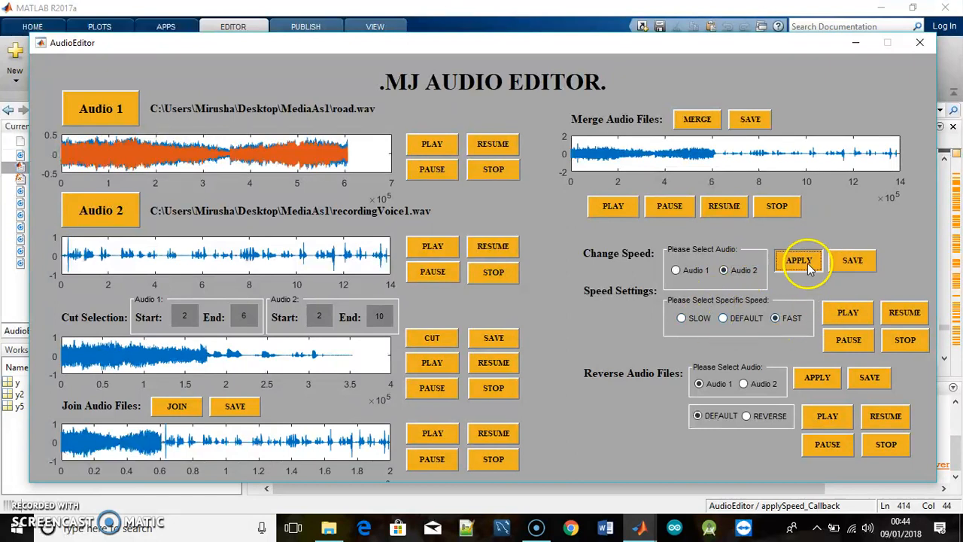
click(839, 315)
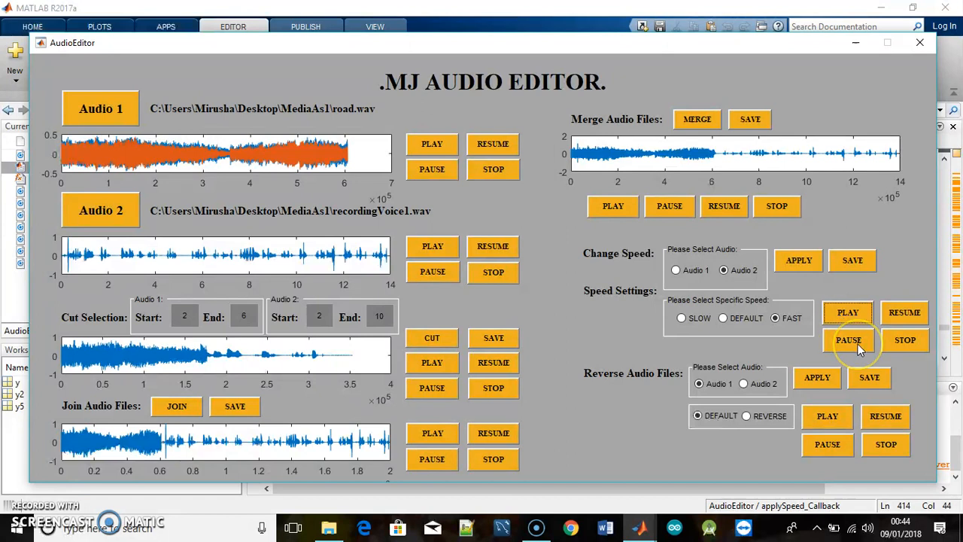
click(858, 344)
click(912, 317)
click(912, 342)
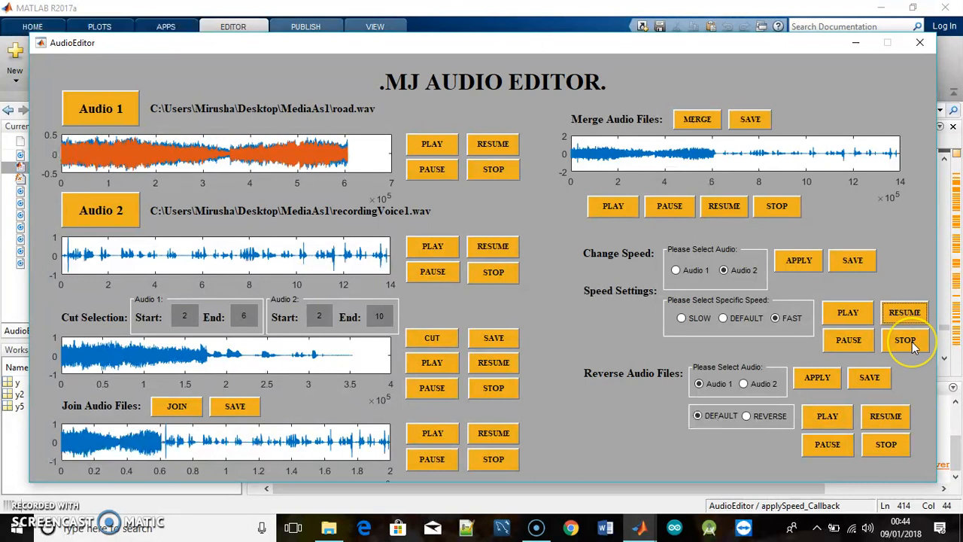
click(912, 342)
Apply the SLOW speed to Audio 2 and preview it by playing, pausing, resuming and stopping it
click(681, 317)
click(801, 264)
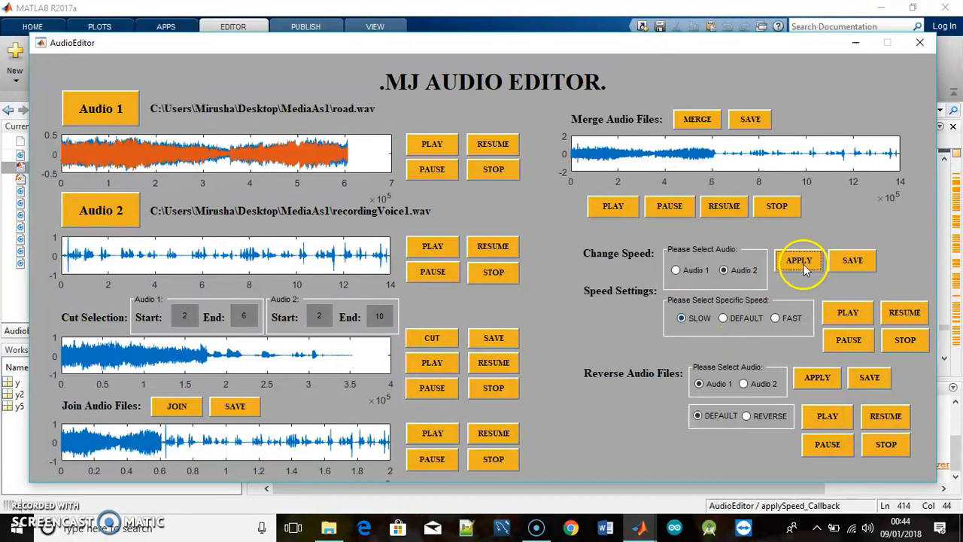
click(843, 316)
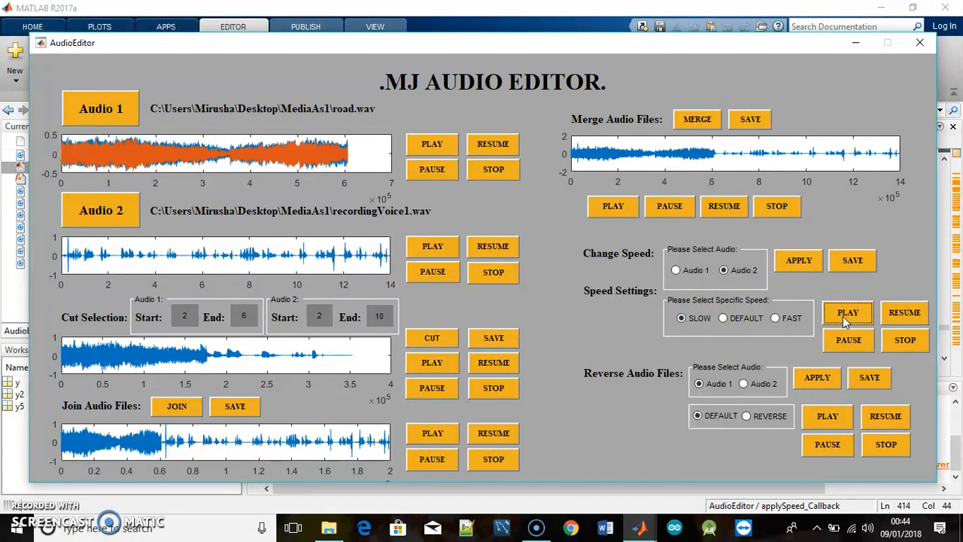
click(847, 326)
click(852, 344)
click(911, 315)
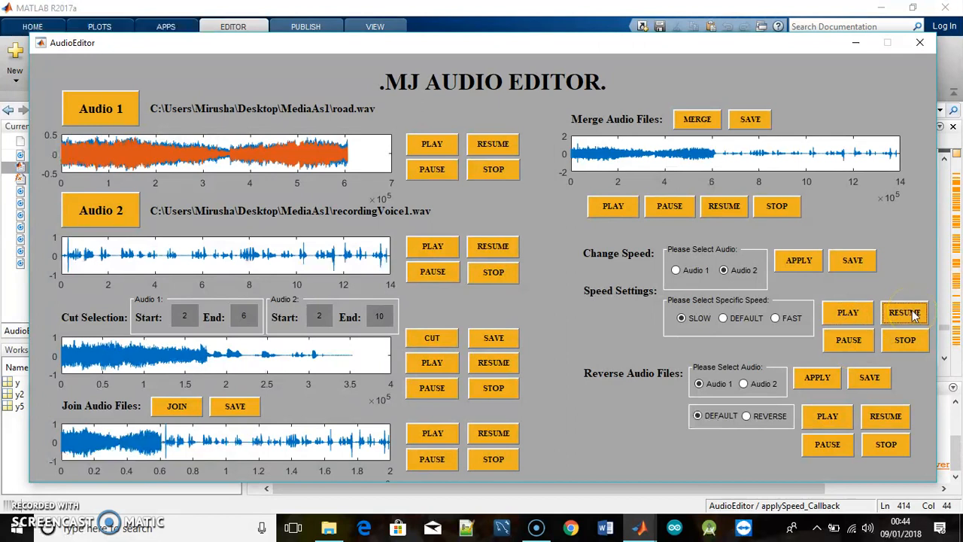
click(915, 338)
click(917, 343)
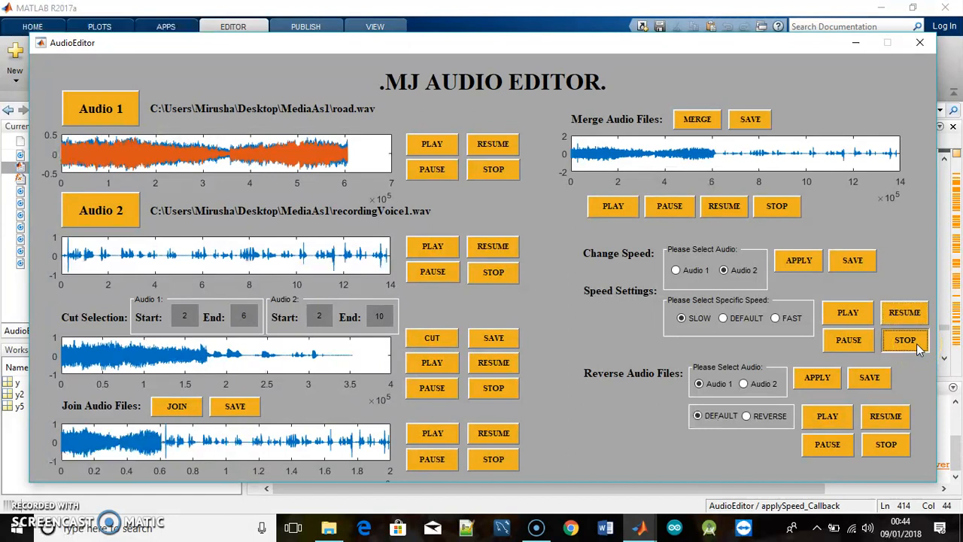
click(918, 273)
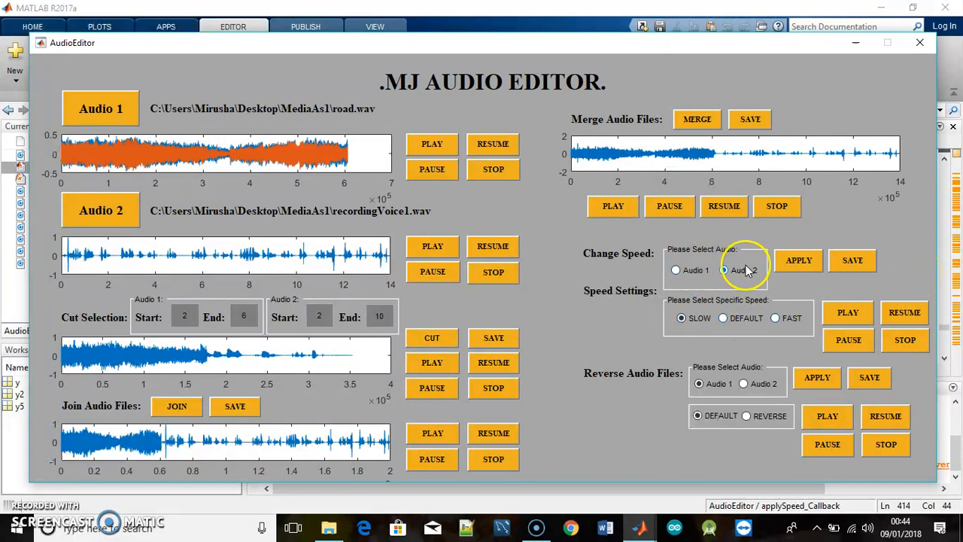
Save the slowed Audio 2 as audio2slow, check for the file in the MediaAs1 folder, and close File Explorer
click(853, 261)
text(audio2Slow)
key(Return)
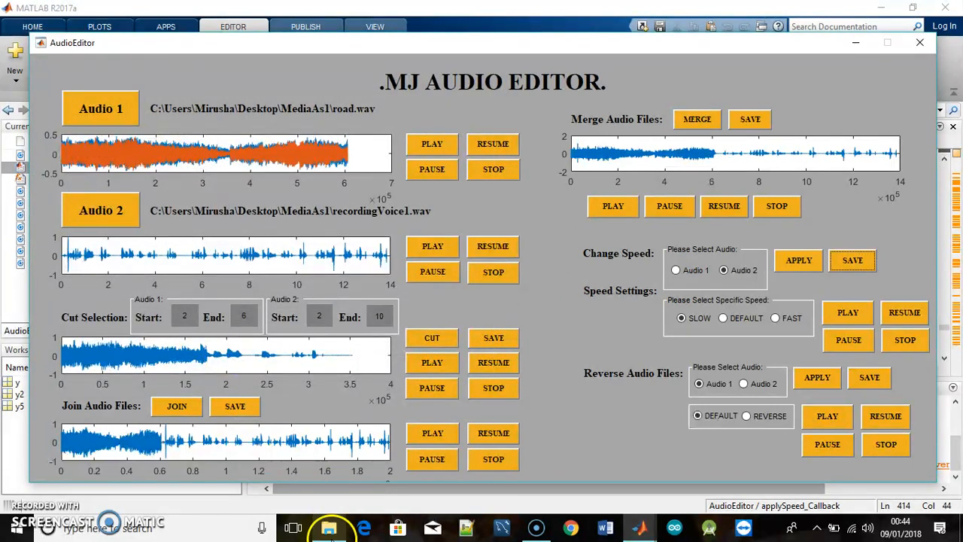
click(329, 527)
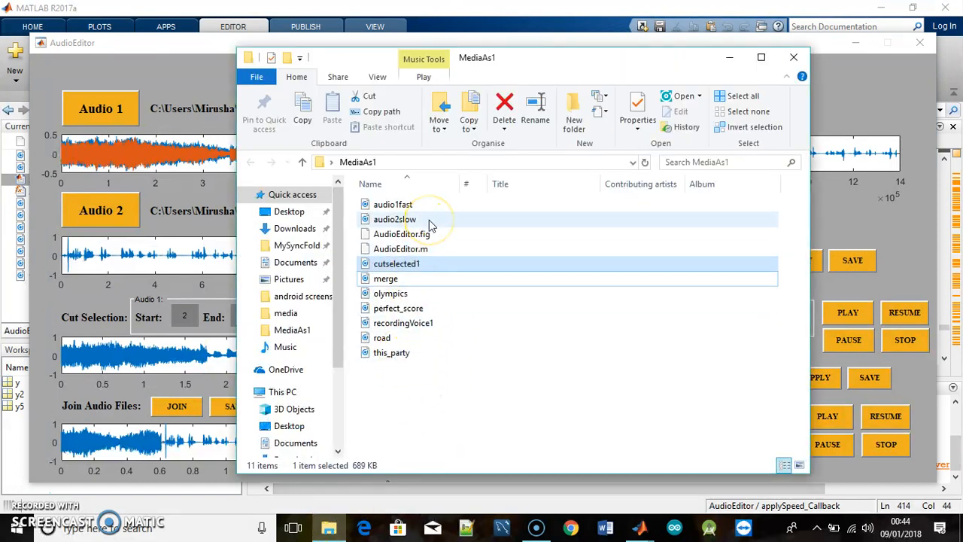
mouse_move(431, 225)
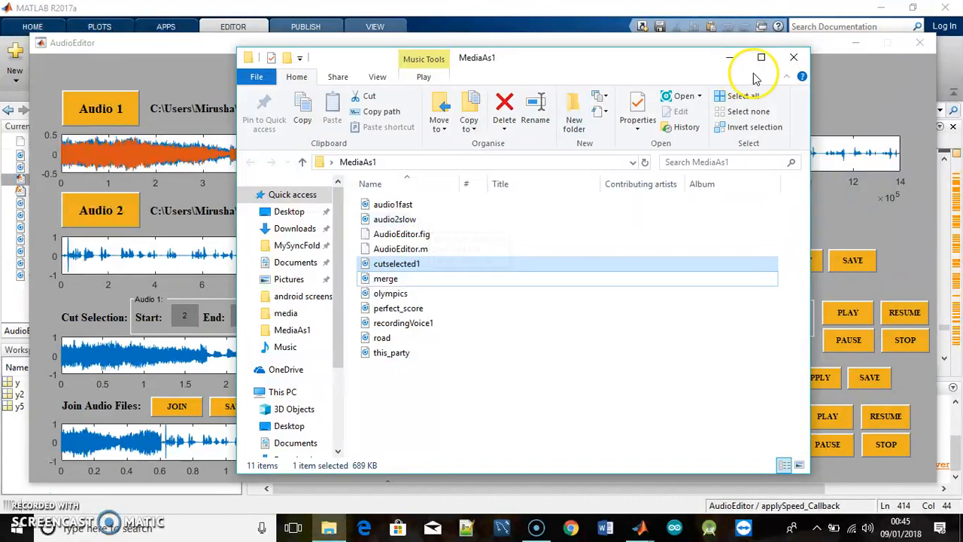
click(793, 58)
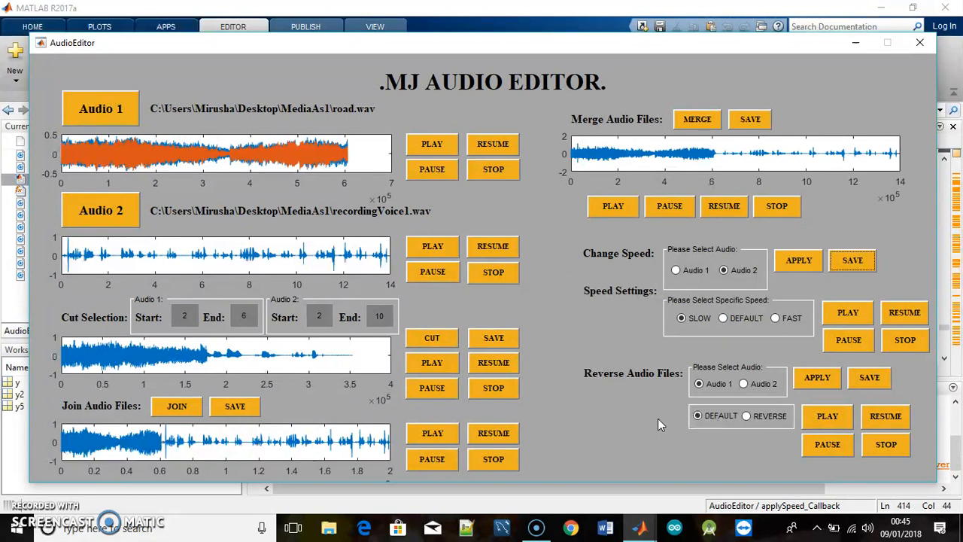
Apply the DEFAULT direction to Audio 1 under Reverse Audio Files and preview it by playing, pausing, resuming and stopping it
click(718, 385)
click(715, 422)
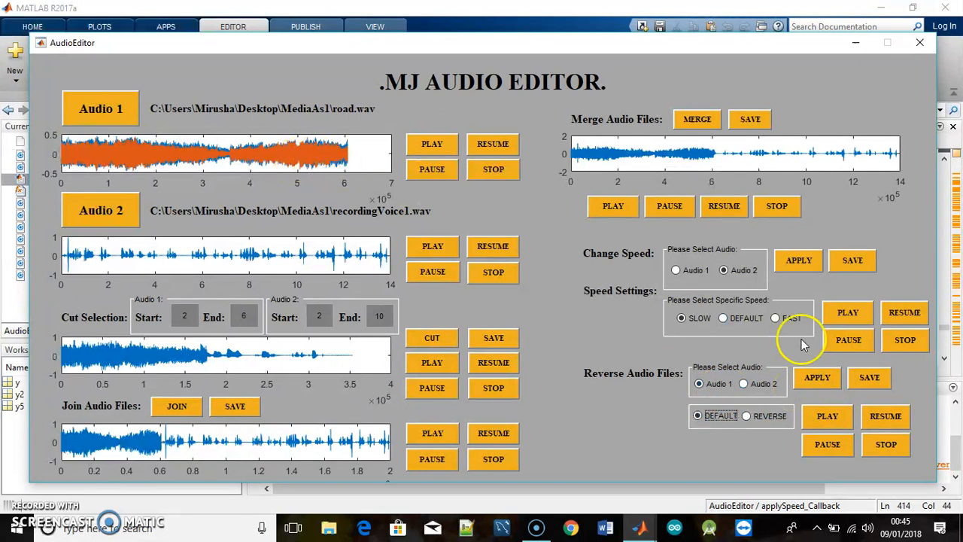
click(830, 382)
click(826, 415)
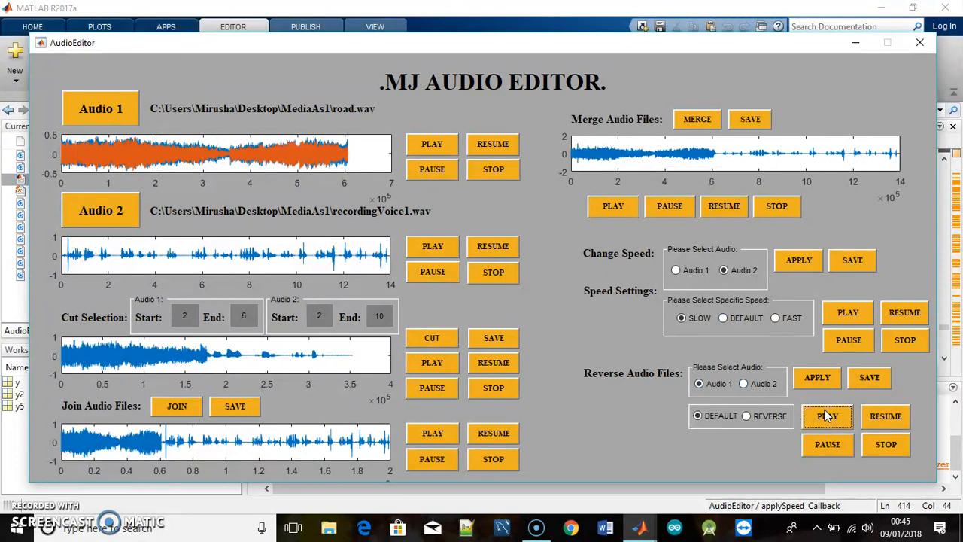
click(827, 444)
click(871, 421)
click(886, 448)
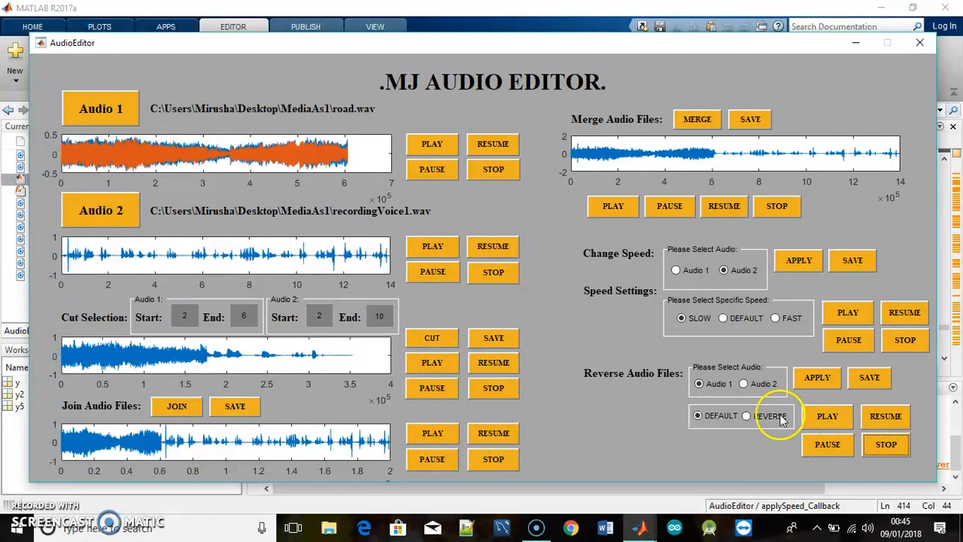
Reverse Audio 1 and preview the reversed audio by playing, pausing, resuming and stopping it
click(749, 416)
click(809, 381)
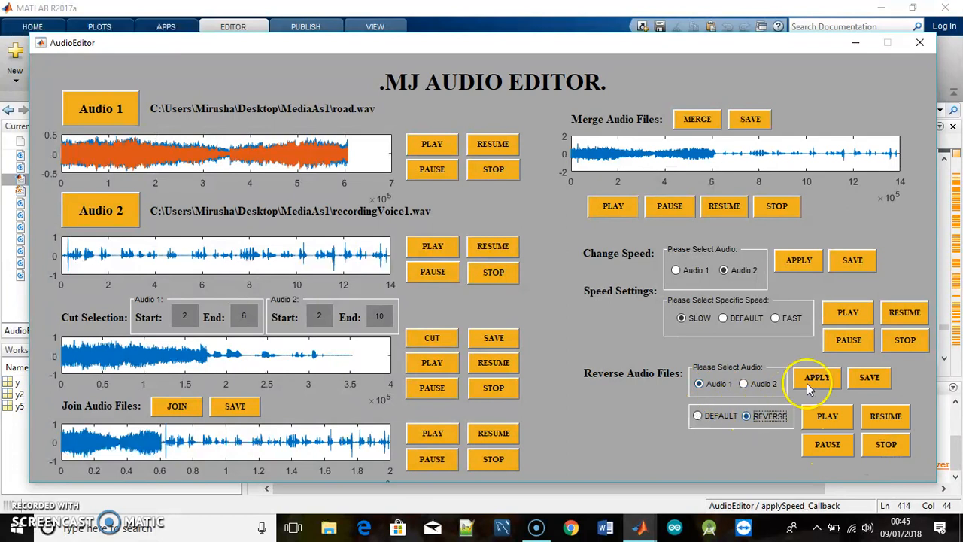
click(822, 417)
click(826, 443)
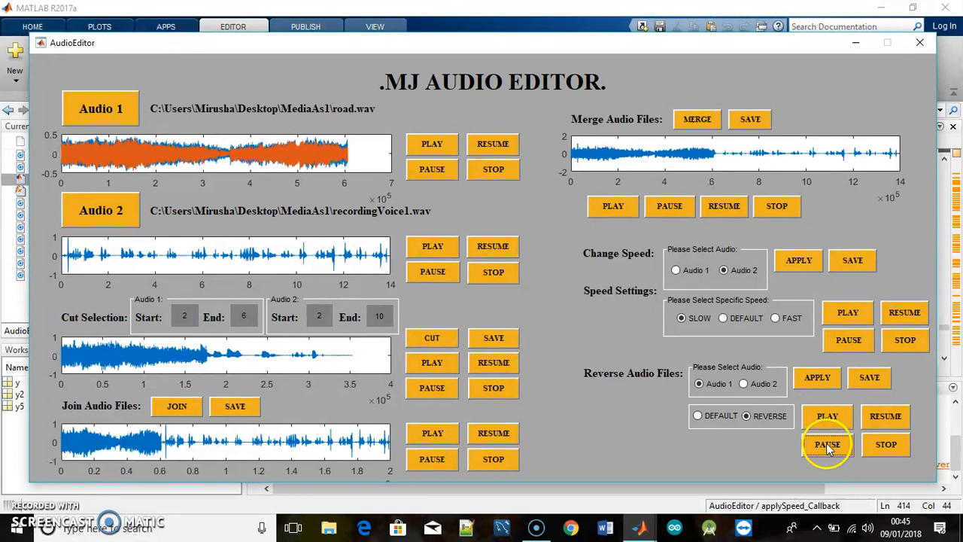
click(880, 425)
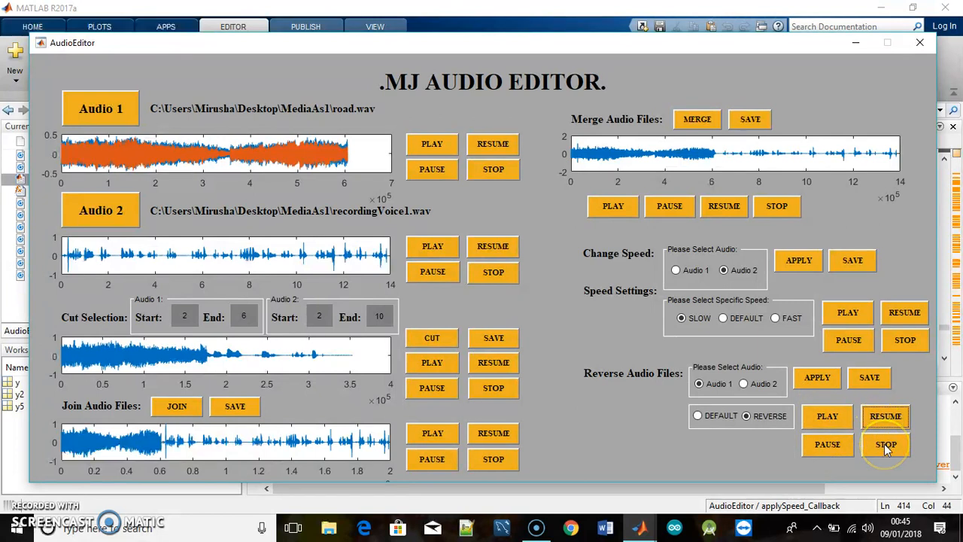
click(887, 447)
Save the reversed Audio 1 as a WAV file named audioreversed in the MediaAs1 folder
click(869, 377)
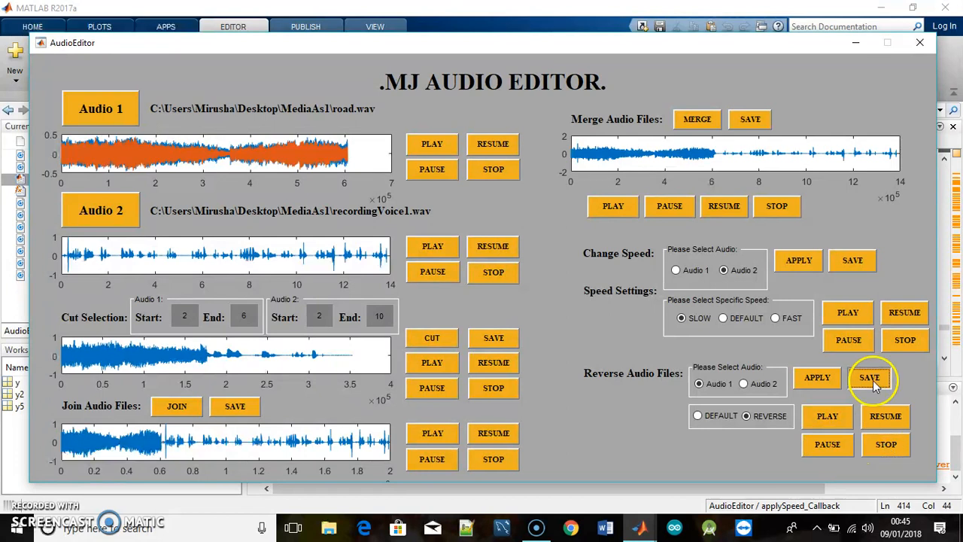
text(audioreversed)
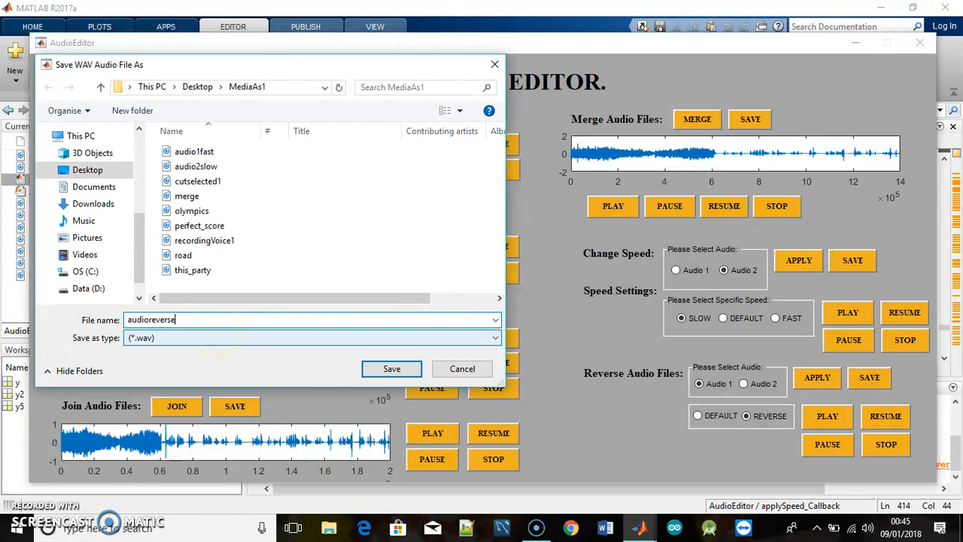
key(Return)
Choose Audio 2 under Reverse Audio Files, apply the DEFAULT direction and play it
click(817, 382)
click(744, 384)
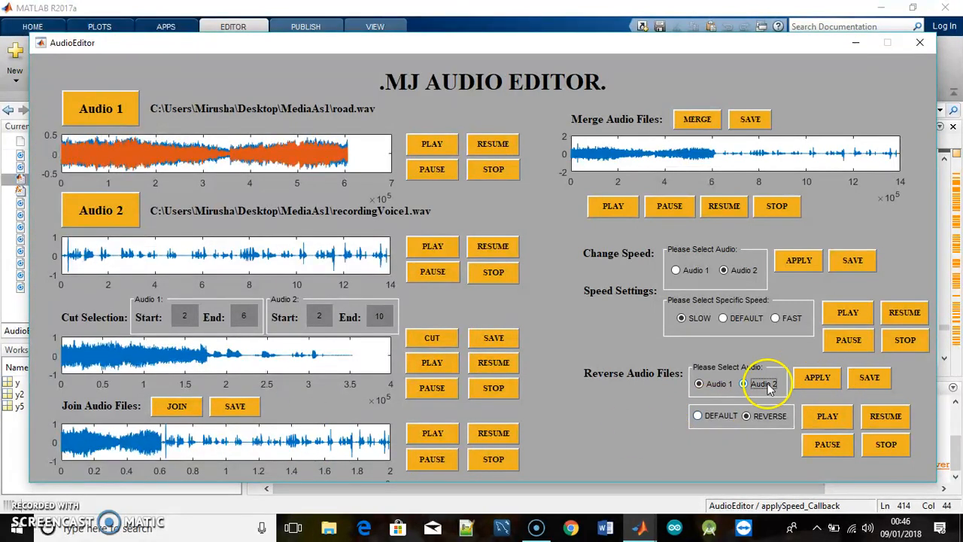
click(698, 415)
click(816, 378)
click(827, 416)
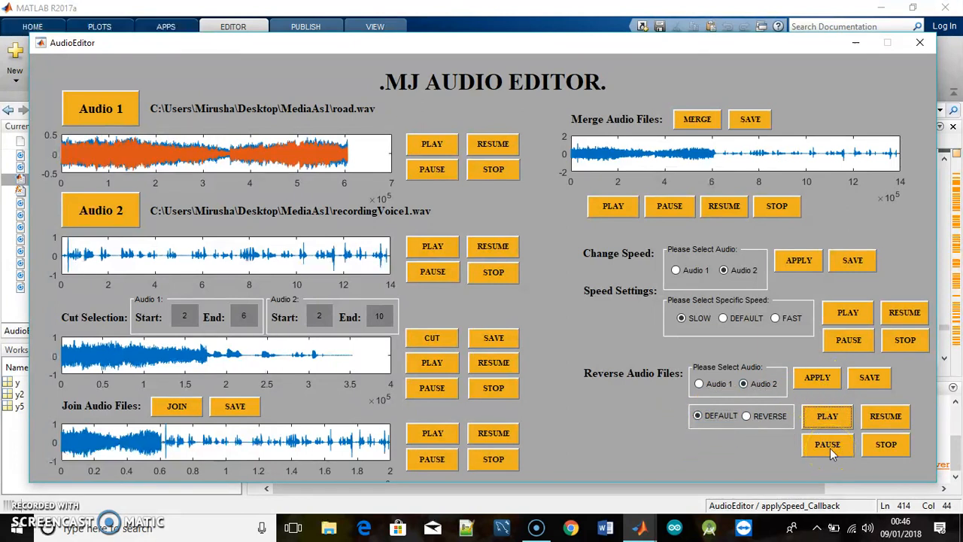
Reverse Audio 2 and preview the reversed audio by playing, pausing, resuming and stopping it
click(775, 420)
click(815, 378)
click(827, 420)
click(839, 447)
click(884, 414)
click(887, 445)
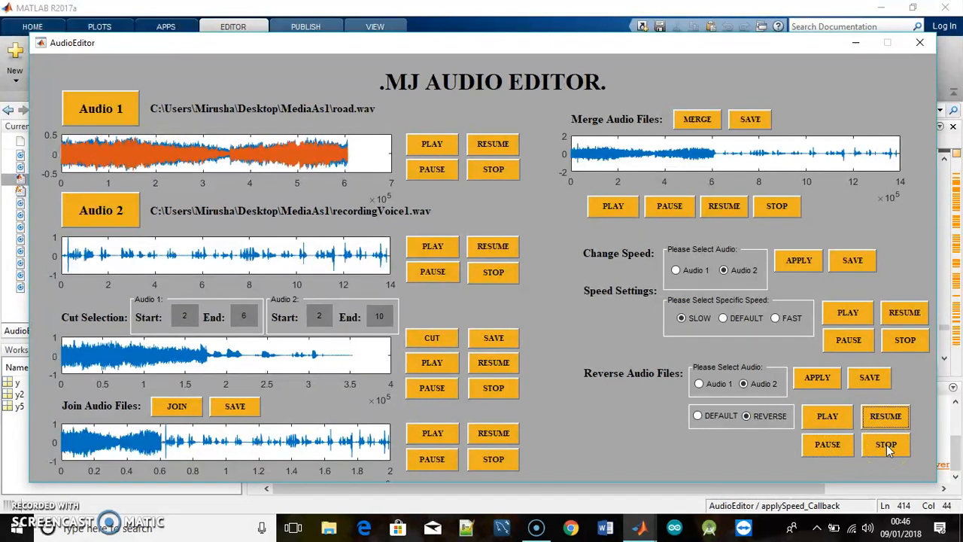
click(886, 445)
click(719, 460)
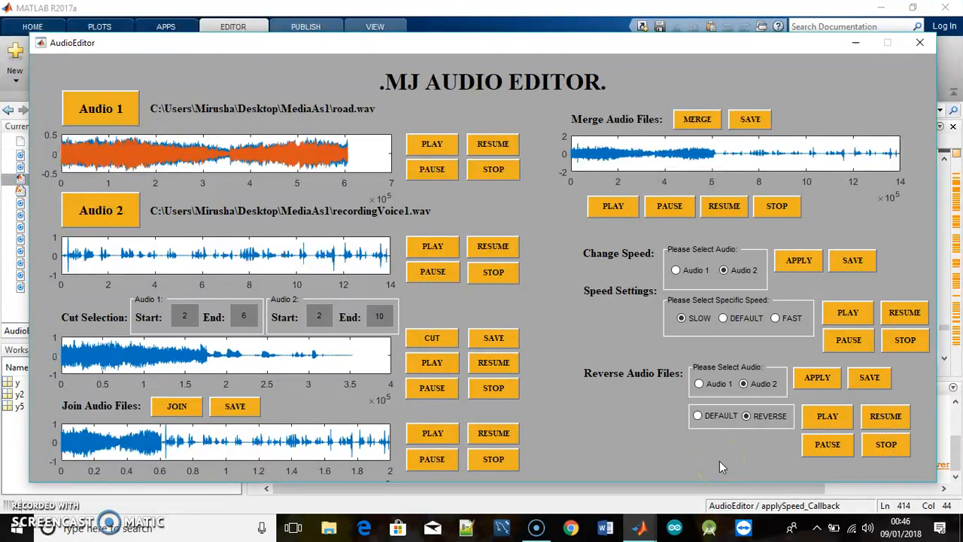